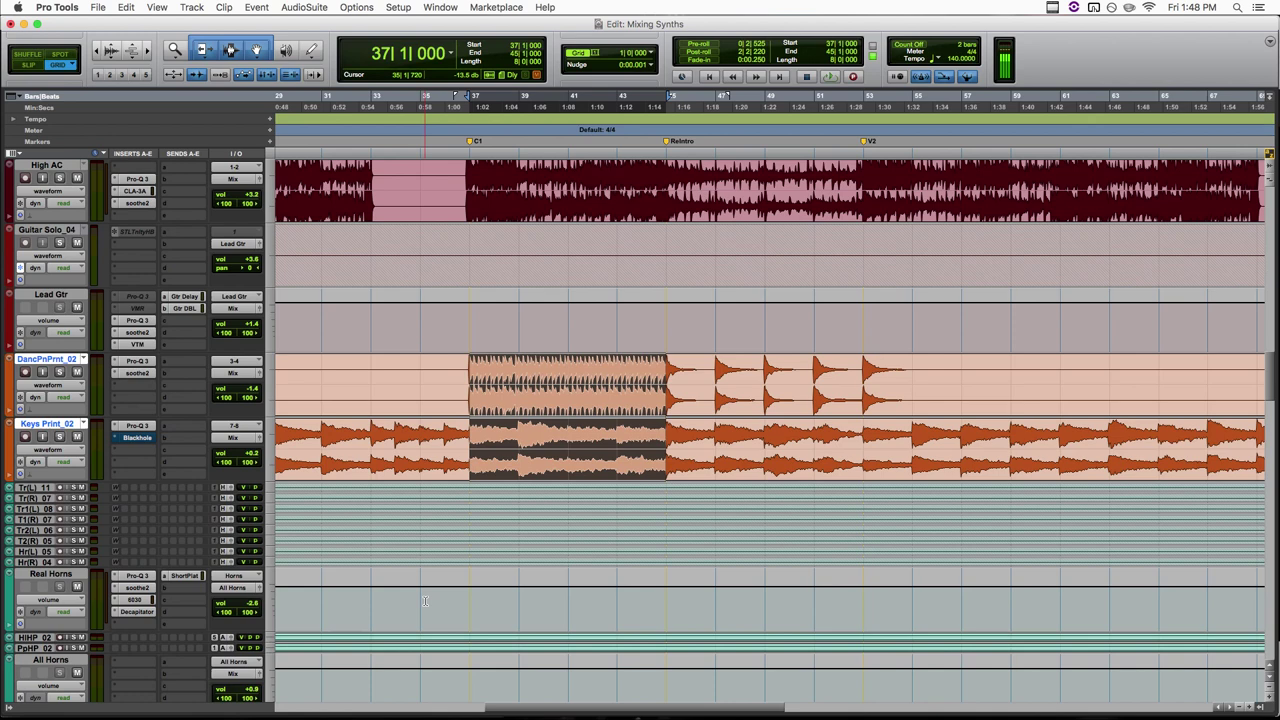
- Play the session, then solo Keys Print_02 and audition it alone
{"action": "key", "text": "space"}
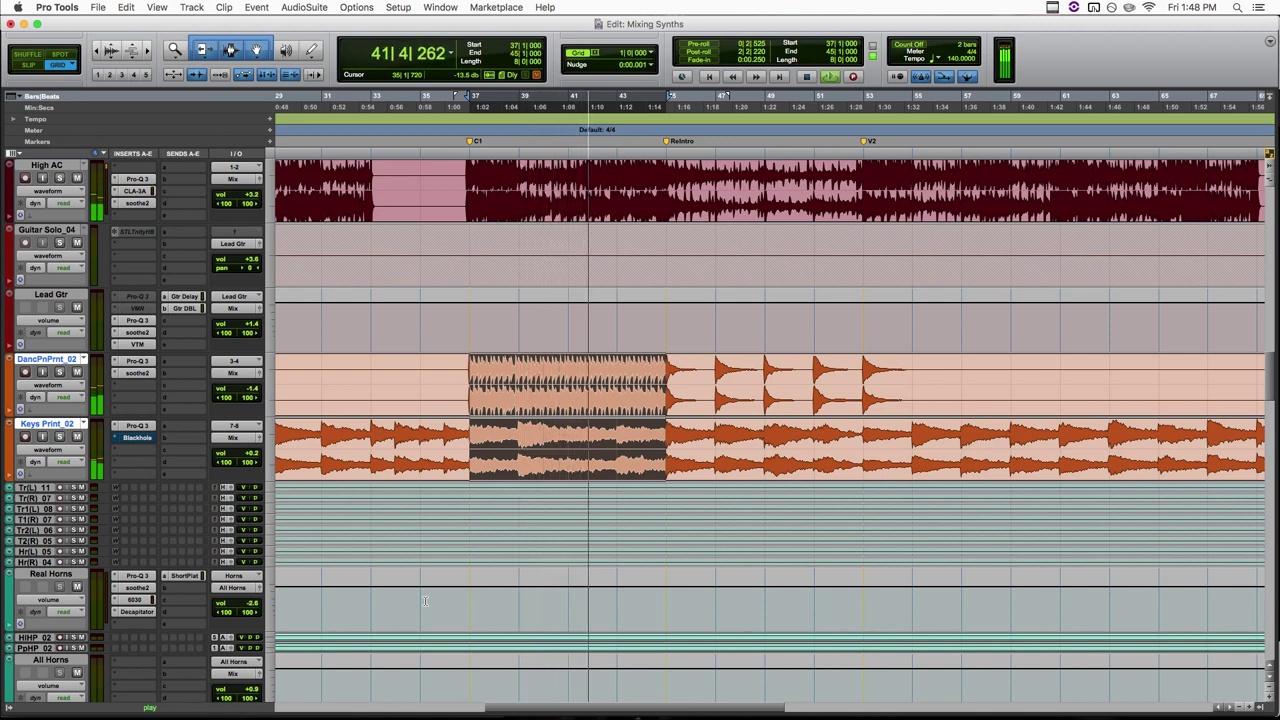
{"action": "key", "text": "space"}
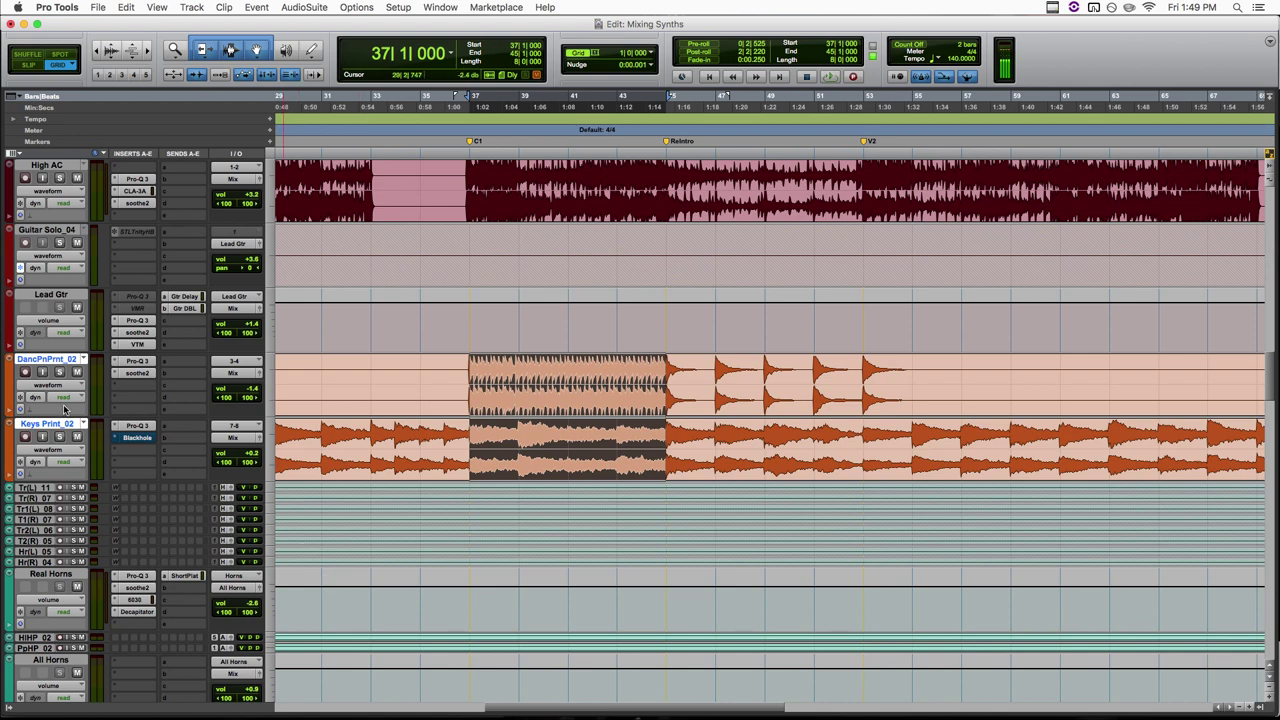
{"action": "left_click", "coordinate": [59, 438]}
{"action": "key", "text": "space"}
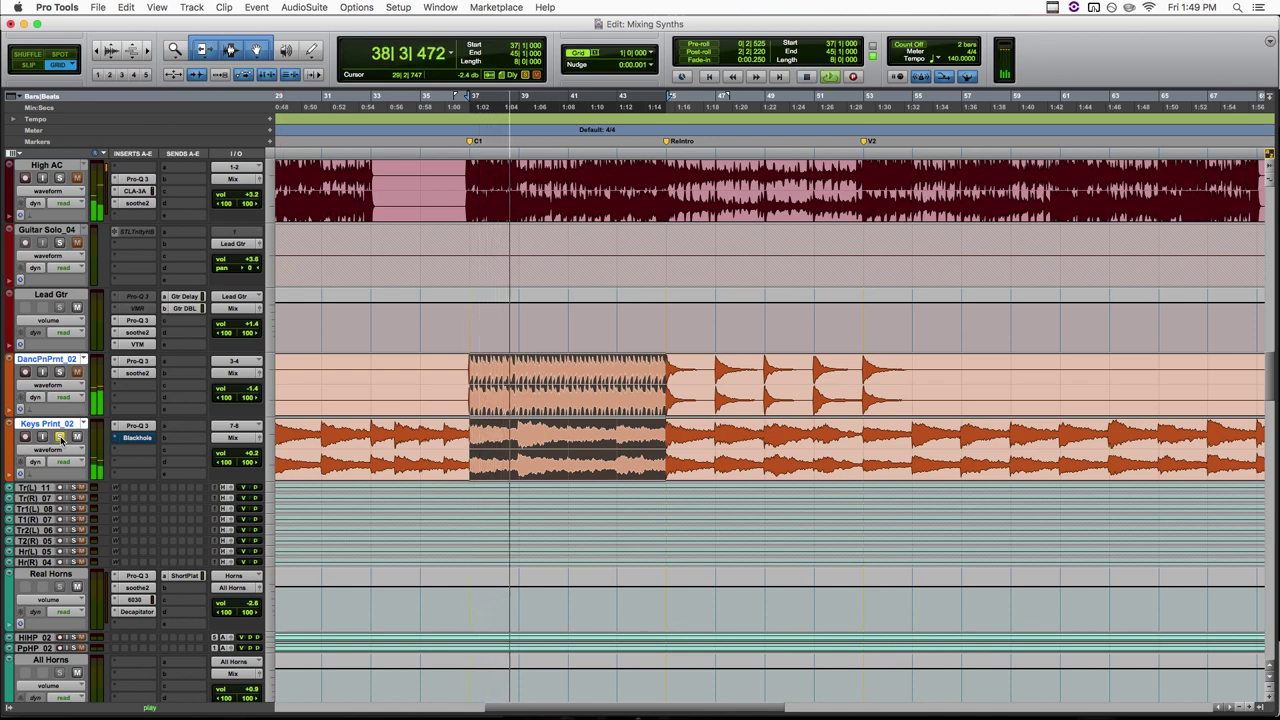
{"action": "key", "text": "space"}
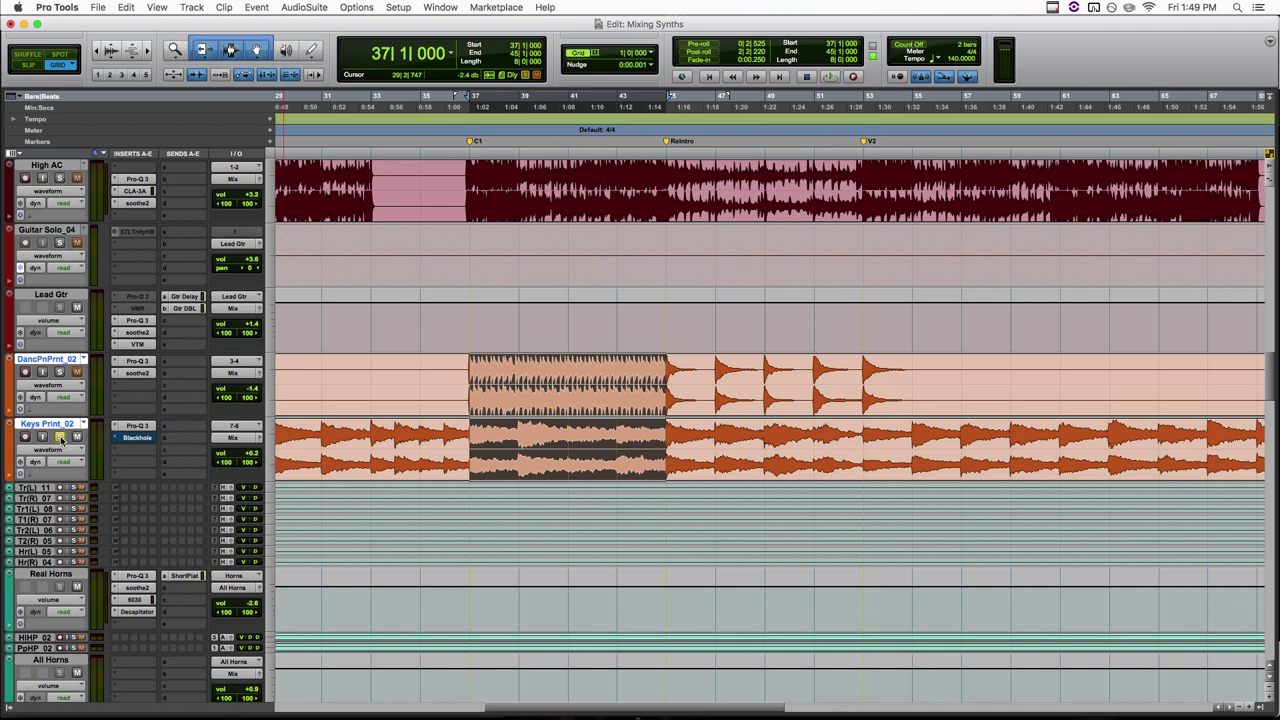
- Solo DancPnPrnt_02 instead and play the C1 section again
{"action": "left_click", "coordinate": [60, 437]}
{"action": "key", "text": "space"}
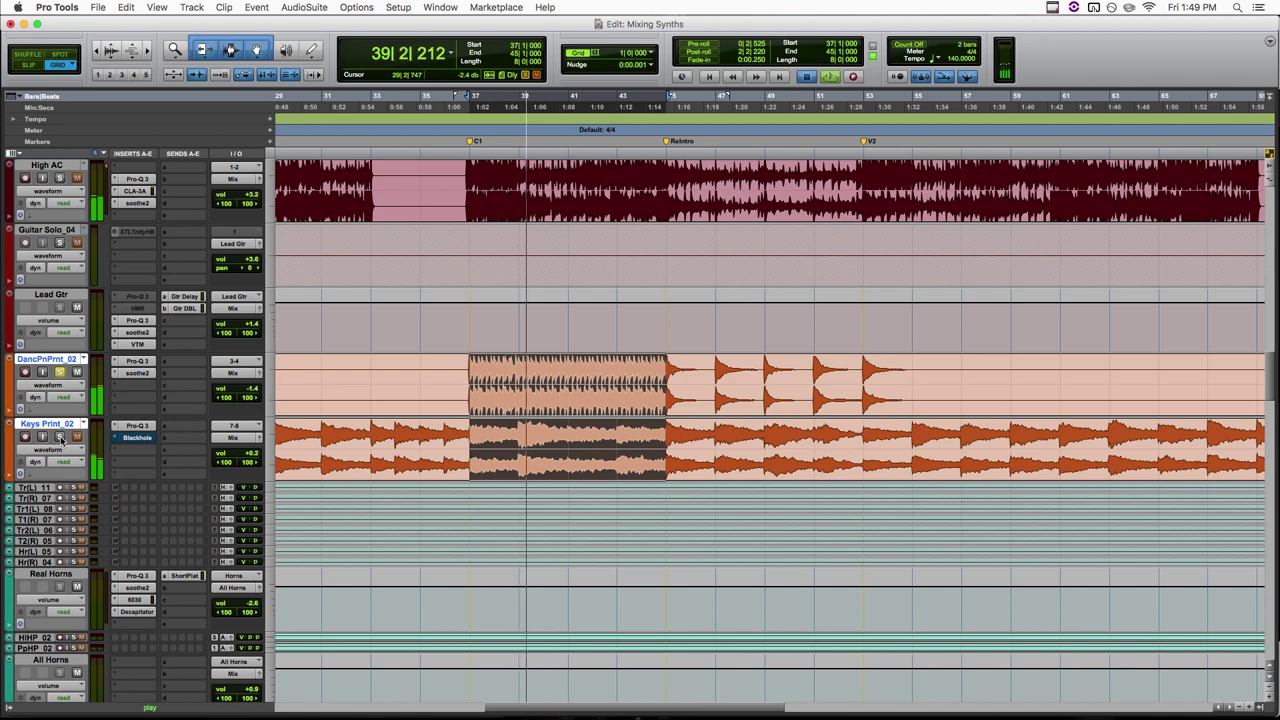
{"action": "key", "text": "space"}
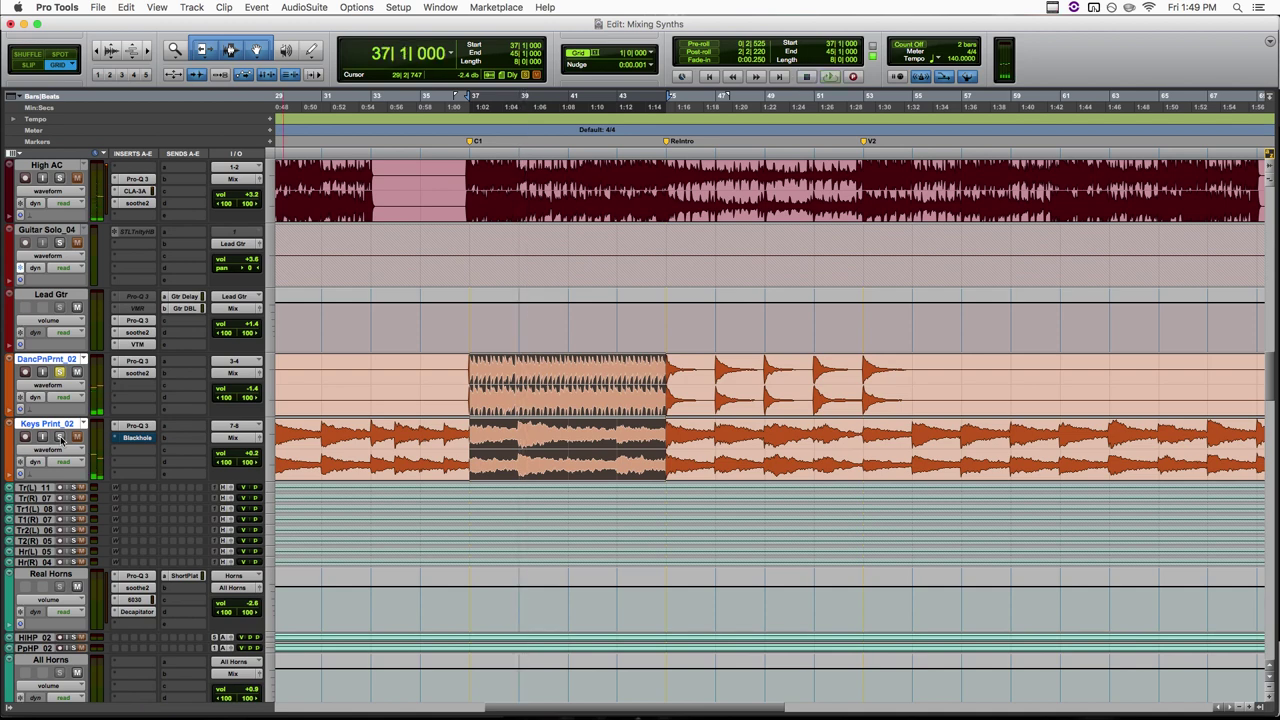
- Open DancPnPrnt_02's Pro-Q 3, showing an 8.66 dB cut at 284.05 Hz, Q 0.485
{"action": "left_click", "coordinate": [140, 366]}
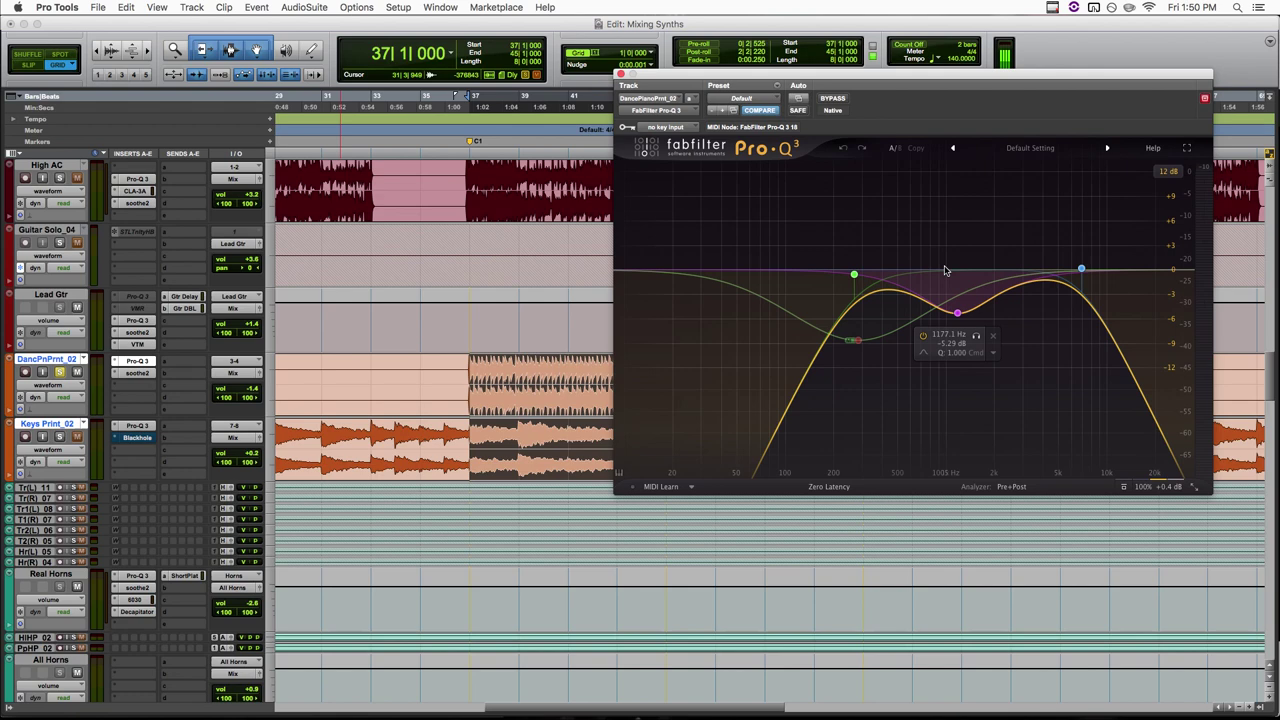
{"action": "mouse_move", "coordinate": [858, 346]}
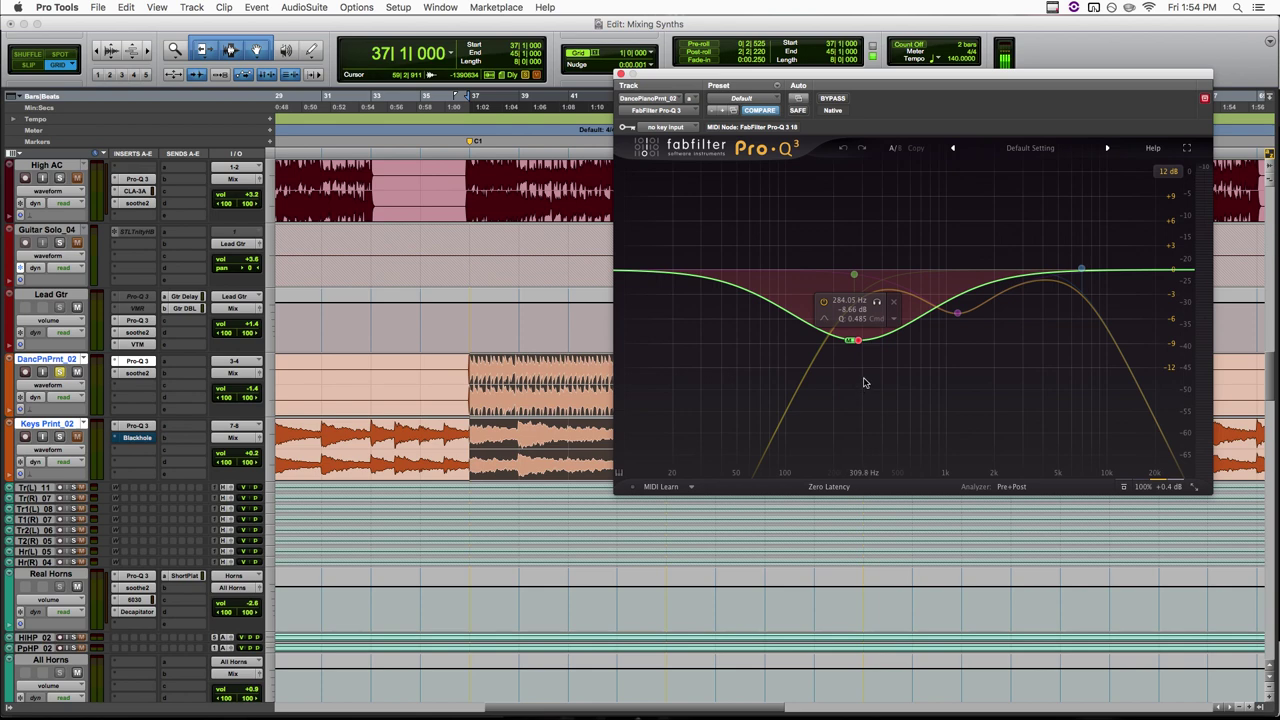
- Compare the 284 Hz cut on and off during playback, leaving it enabled
{"action": "mouse_move", "coordinate": [874, 247]}
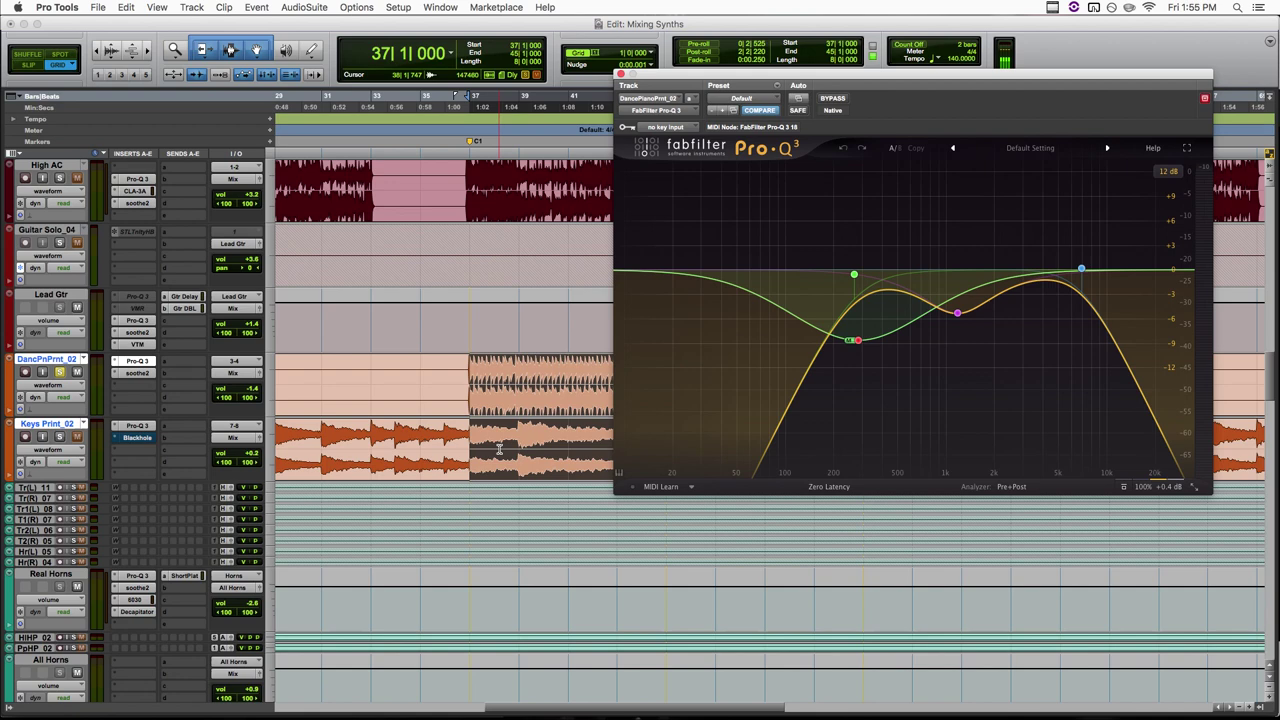
{"action": "mouse_move", "coordinate": [859, 343]}
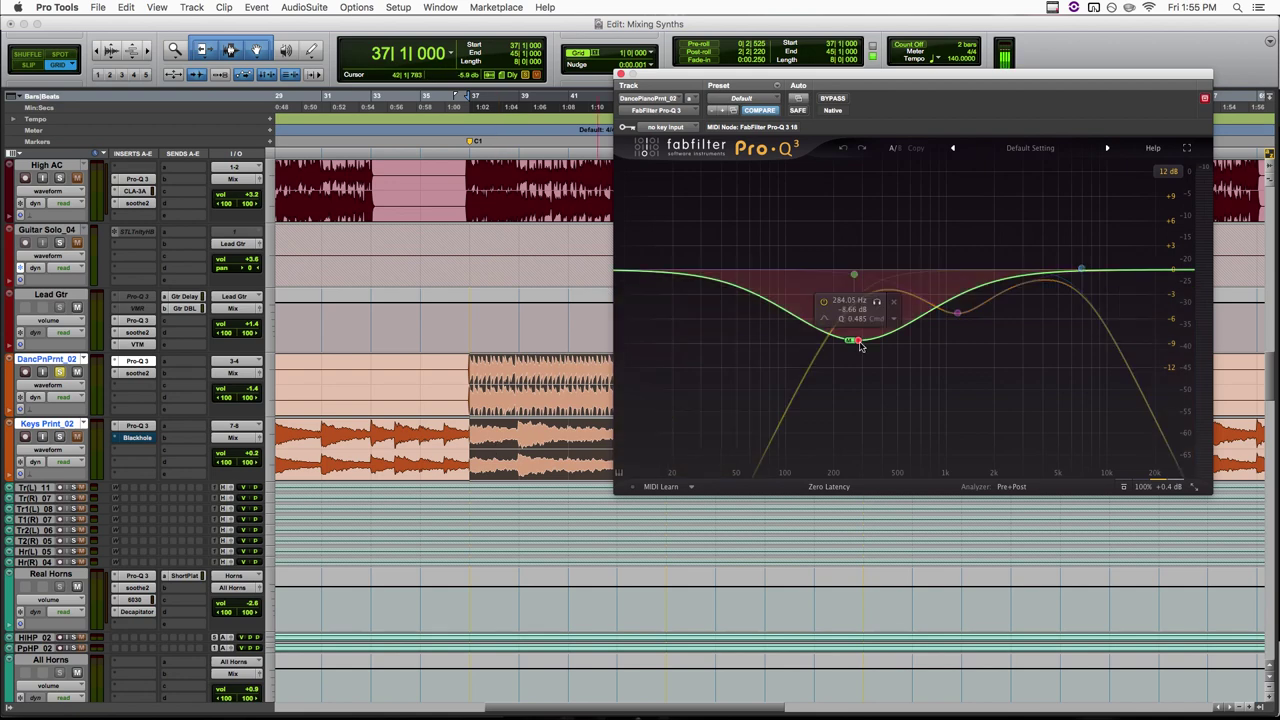
{"action": "key", "text": "space"}
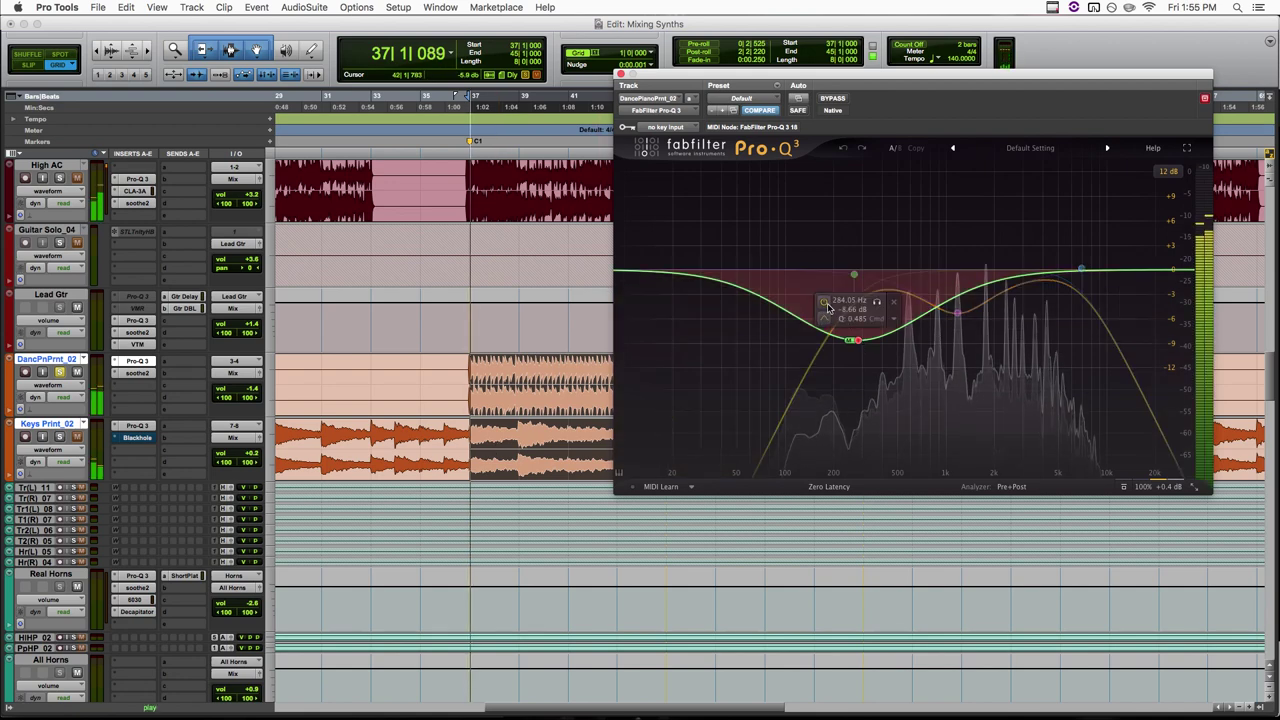
{"action": "left_click", "coordinate": [826, 303]}
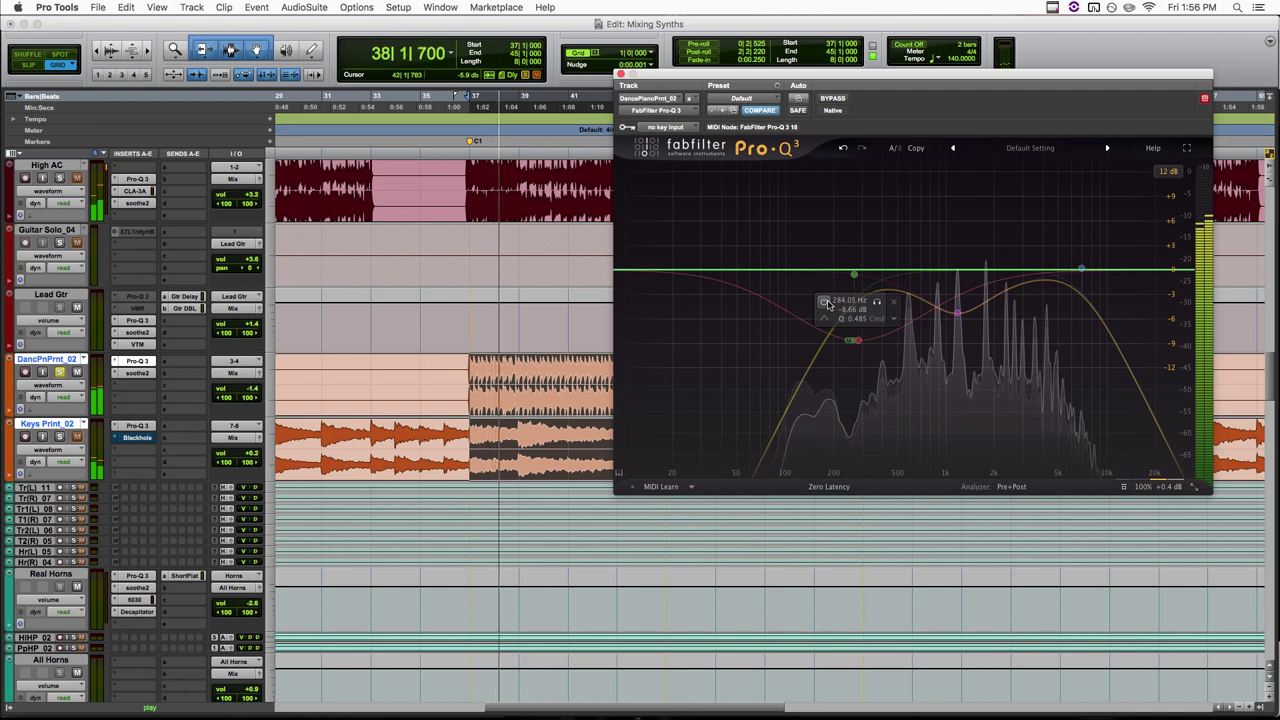
{"action": "left_click", "coordinate": [826, 303]}
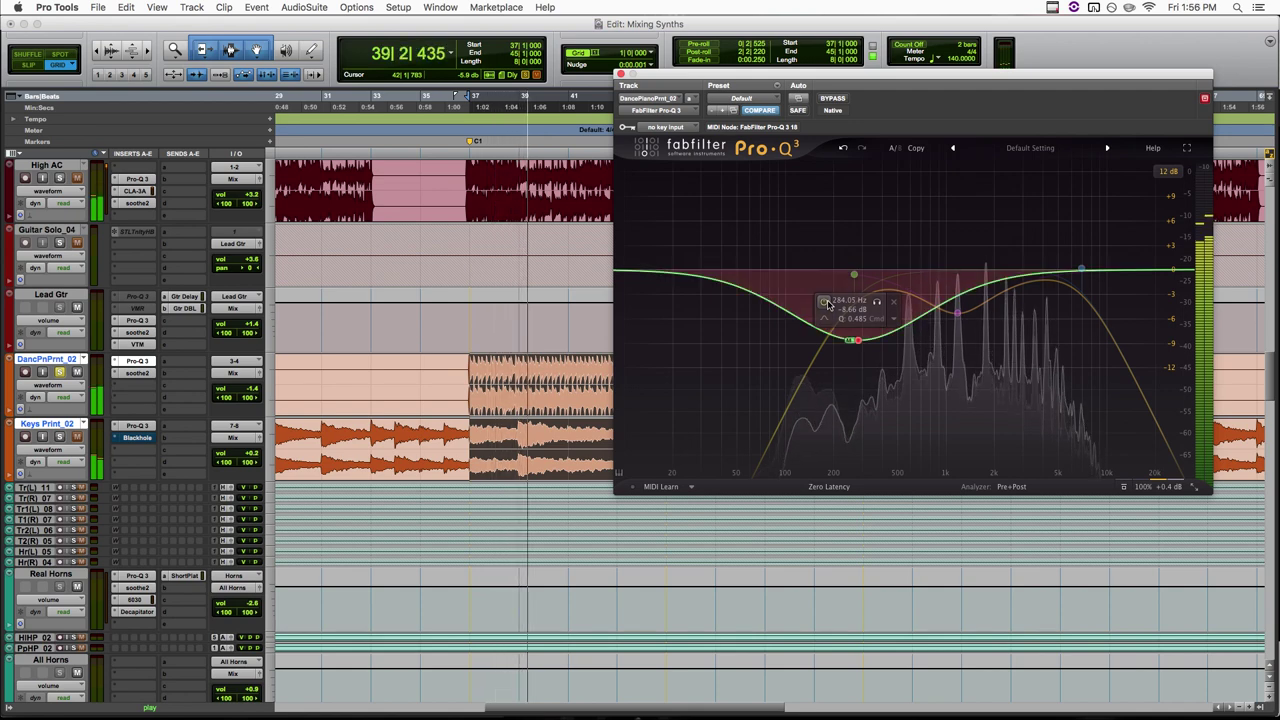
{"action": "left_click", "coordinate": [826, 303]}
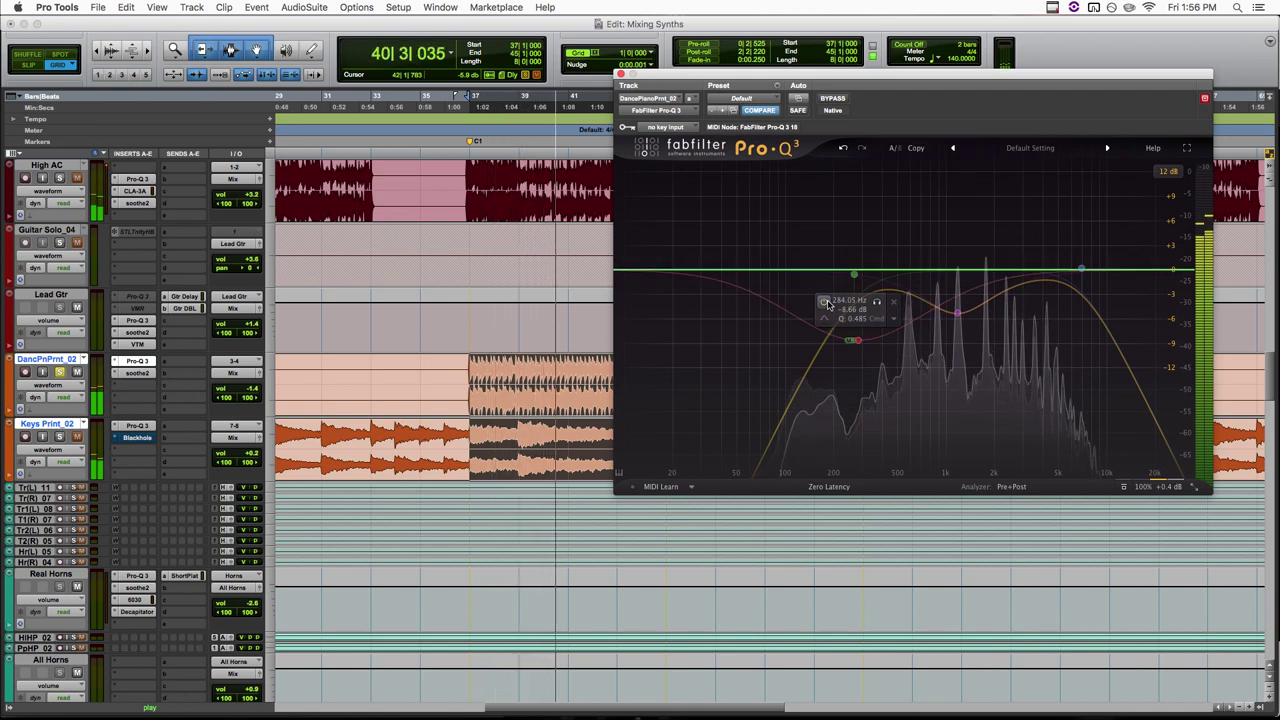
{"action": "key", "text": "space"}
{"action": "left_click", "coordinate": [826, 303]}
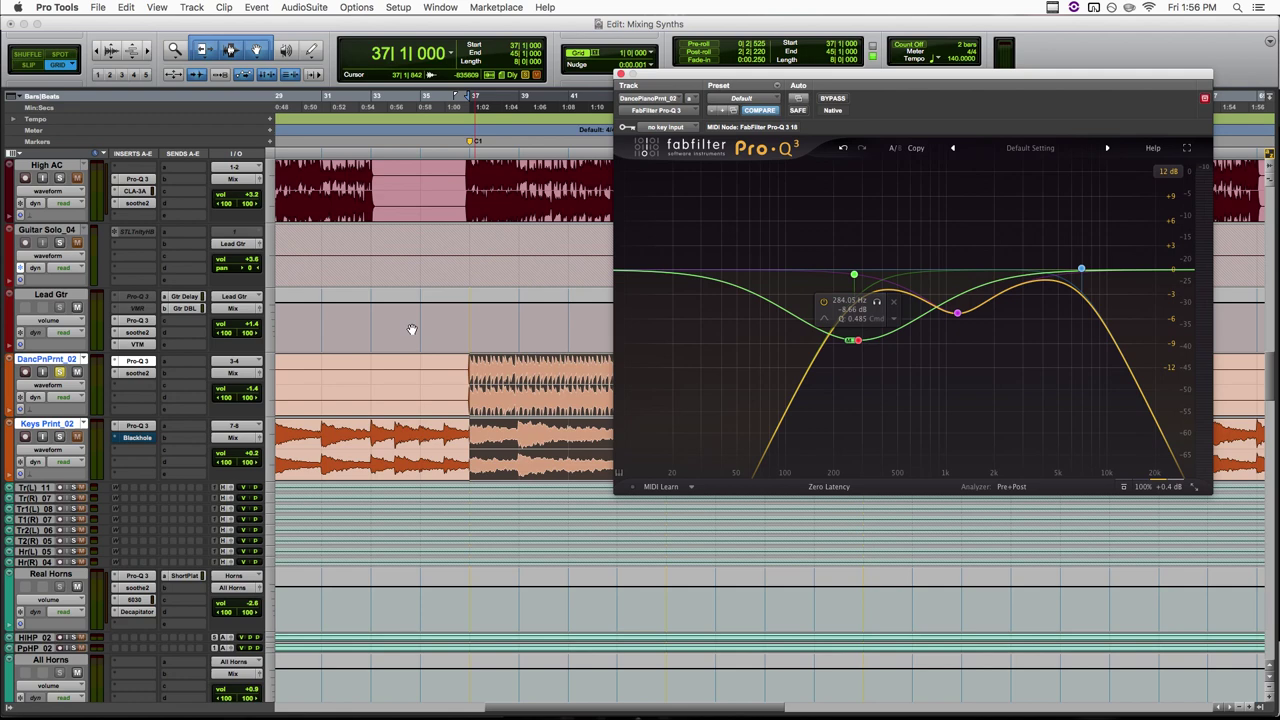
- Show Keys Print_02's Pro-Q 3 and compare its 316 Hz cut on and off during playback
{"action": "left_click", "coordinate": [146, 426]}
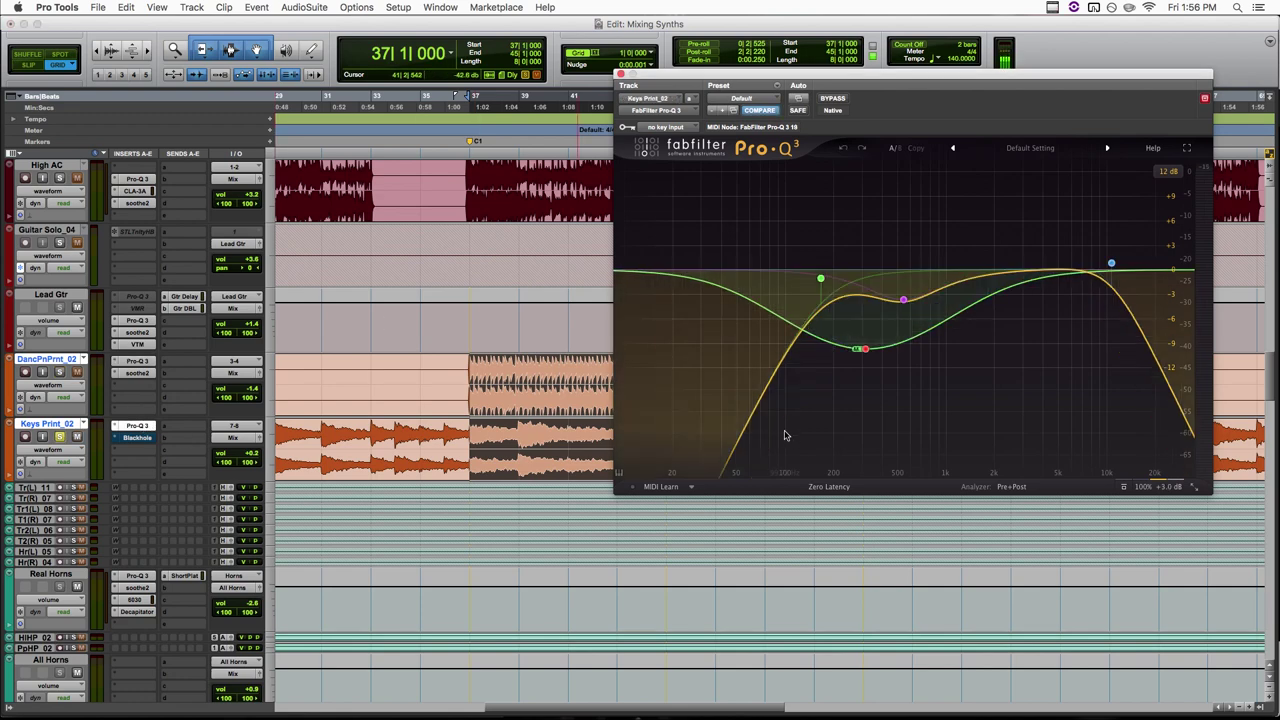
{"action": "key", "text": "space"}
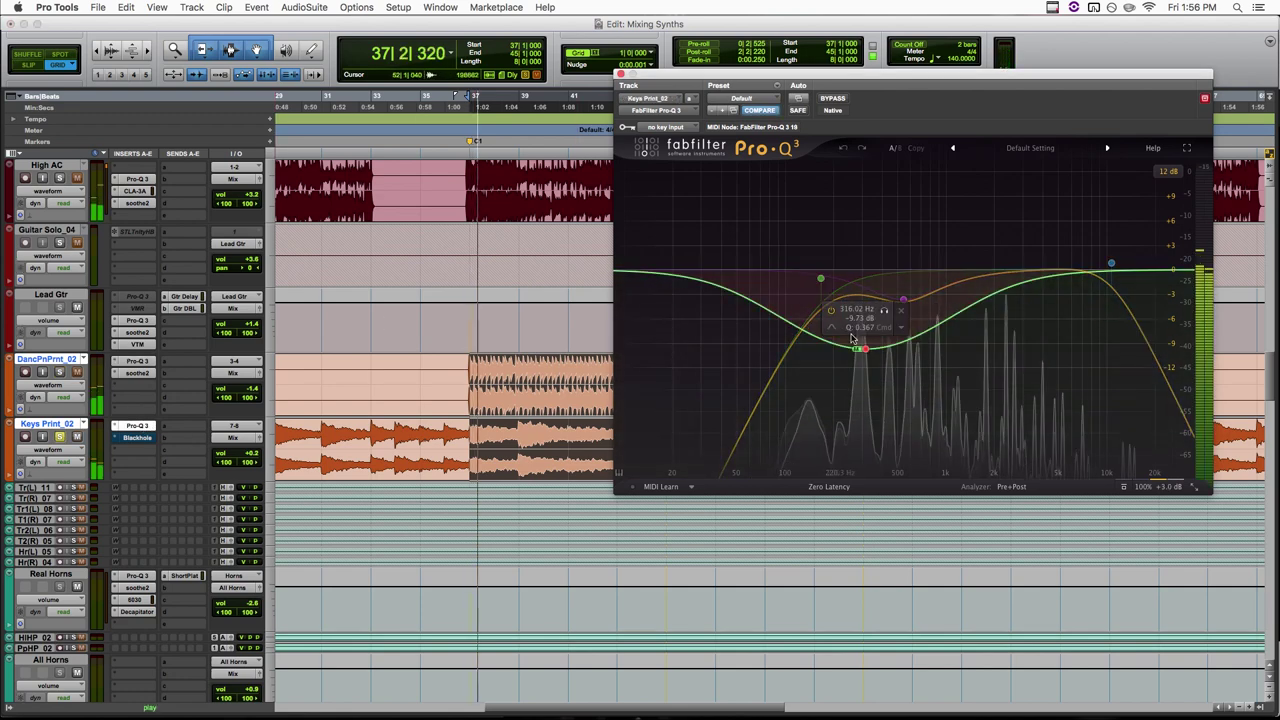
{"action": "left_click", "coordinate": [832, 312]}
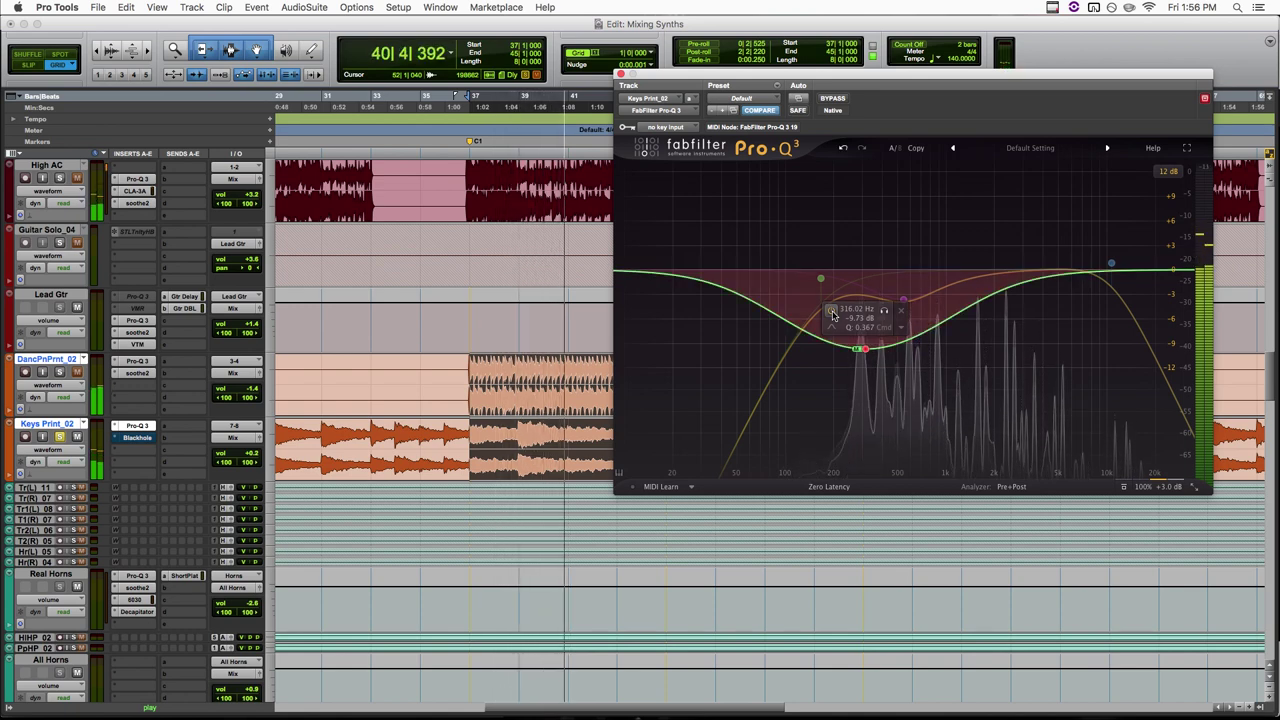
{"action": "left_click", "coordinate": [831, 312]}
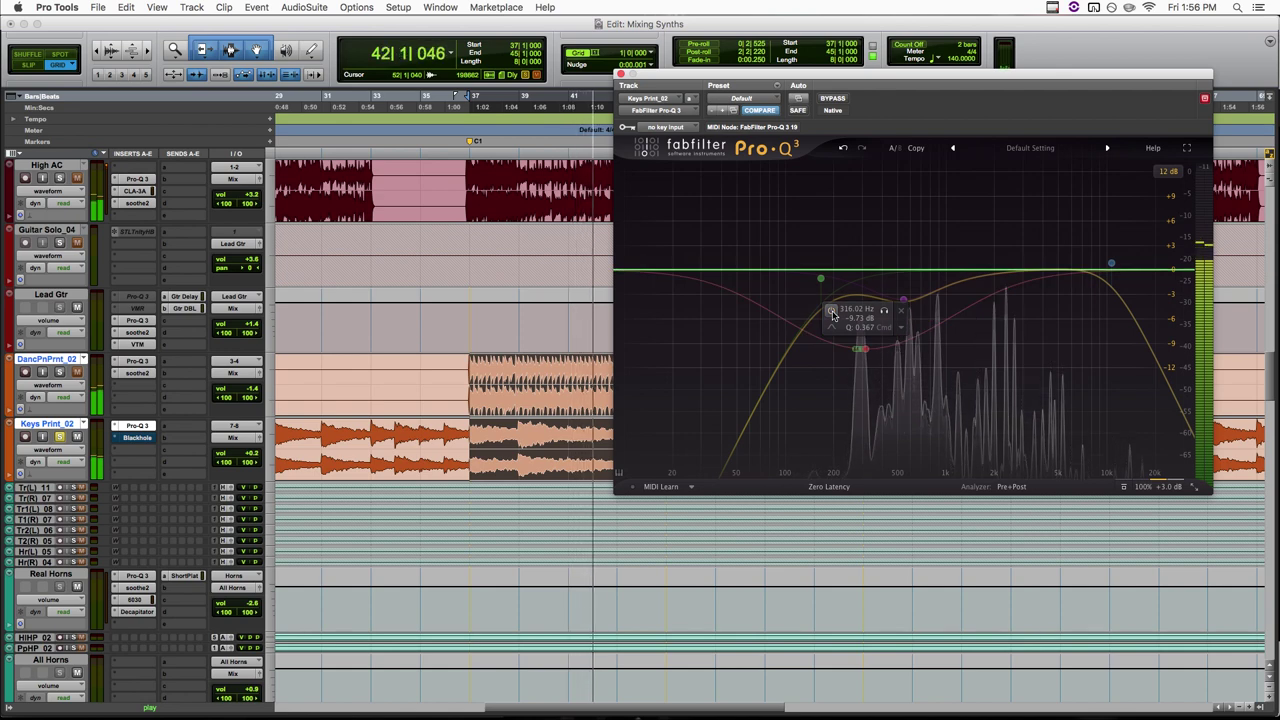
{"action": "left_click", "coordinate": [831, 312]}
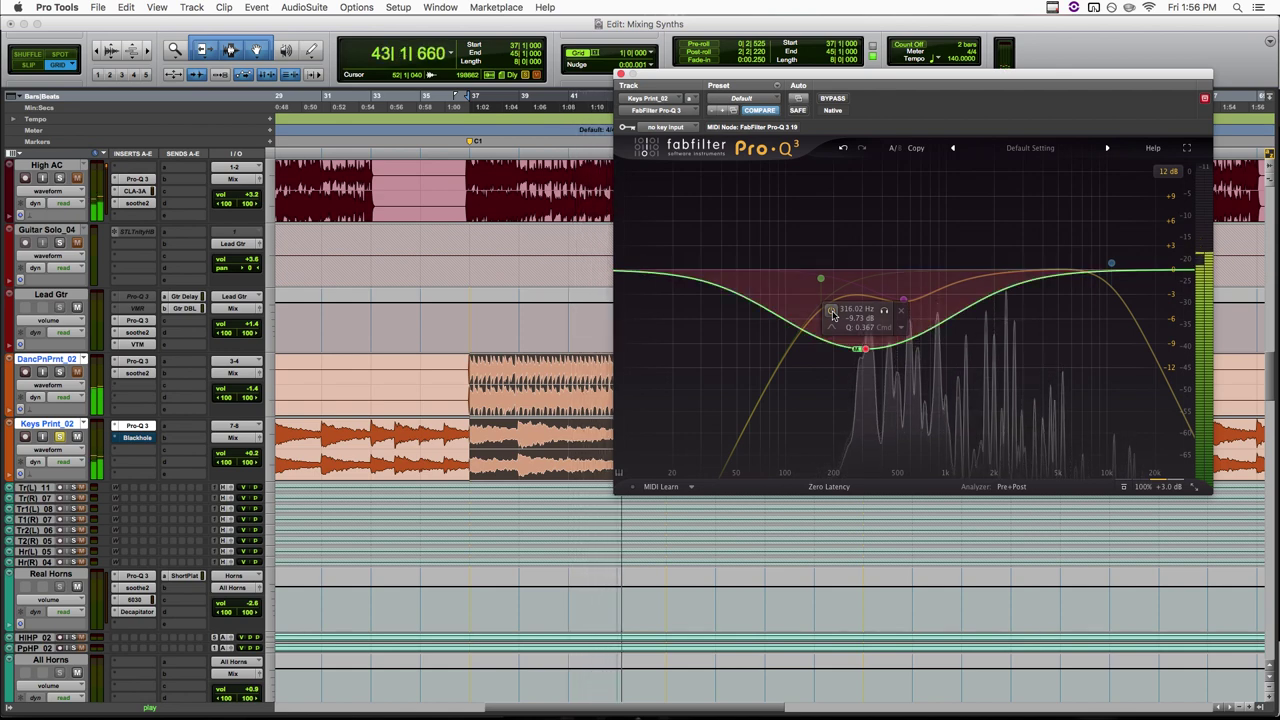
- Solo the 316 Hz band and play it back alone
{"action": "key", "text": "space"}
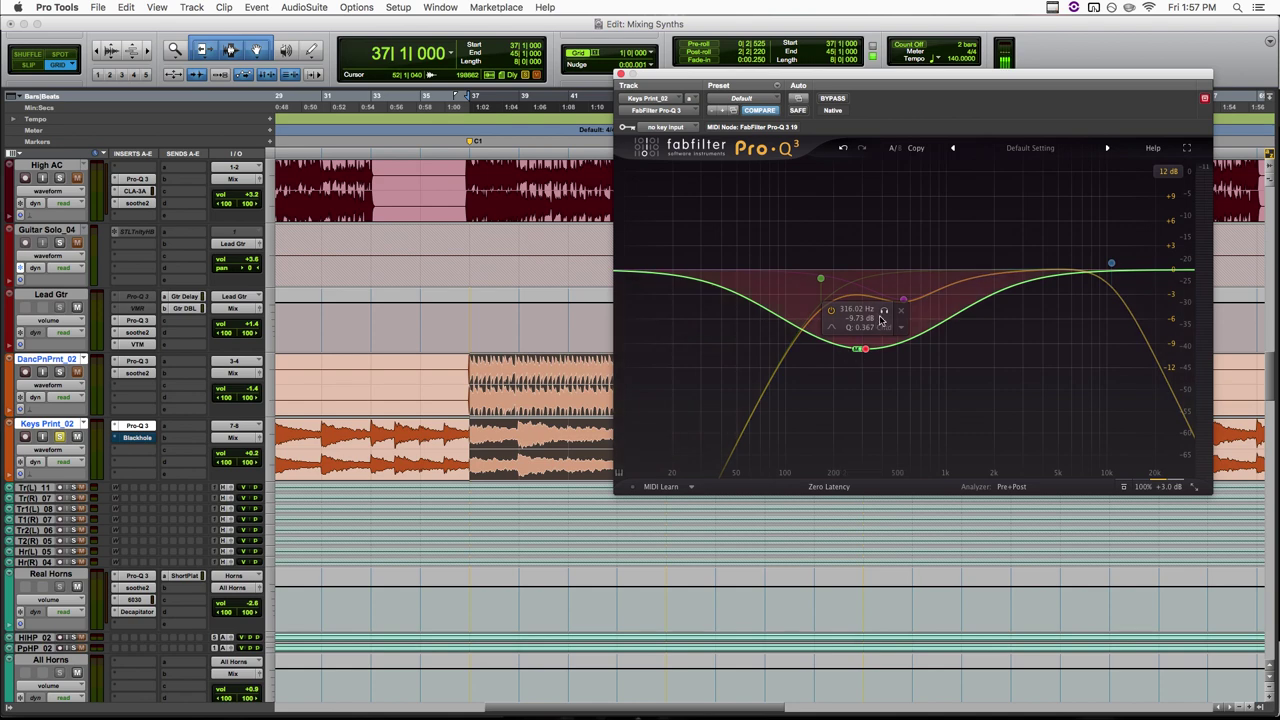
{"action": "left_click", "coordinate": [884, 312]}
{"action": "key", "text": "space"}
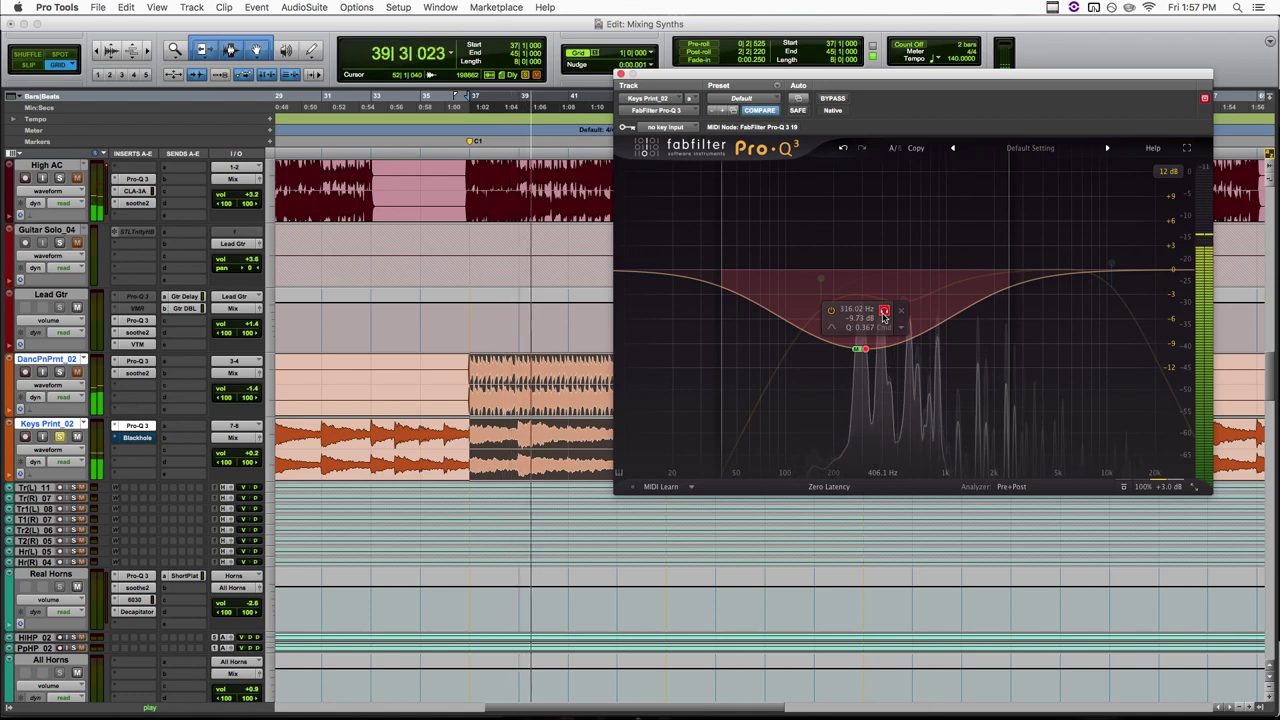
- Unsolo the 316 Hz band, add a Side-only +3.29 dB boost at 289.19 Hz, Q 0.419, and play
{"action": "left_click", "coordinate": [884, 312]}
{"action": "key", "text": "space"}
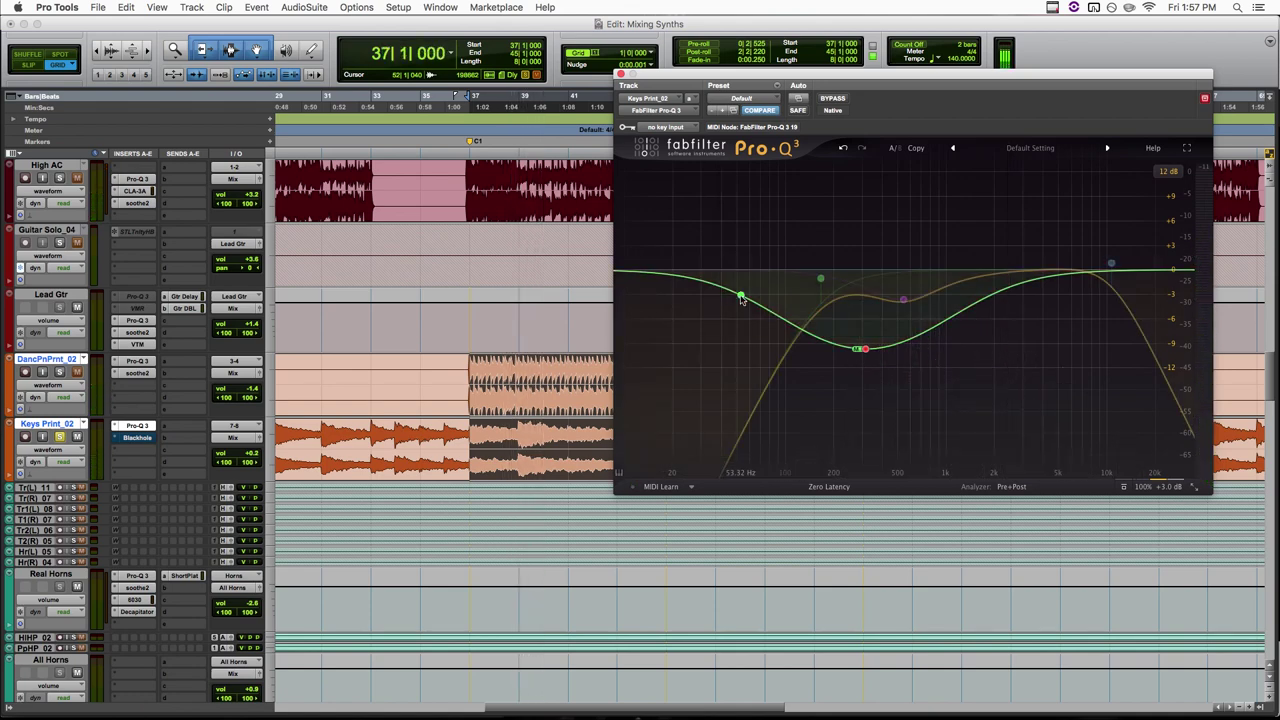
{"action": "left_click", "coordinate": [731, 292]}
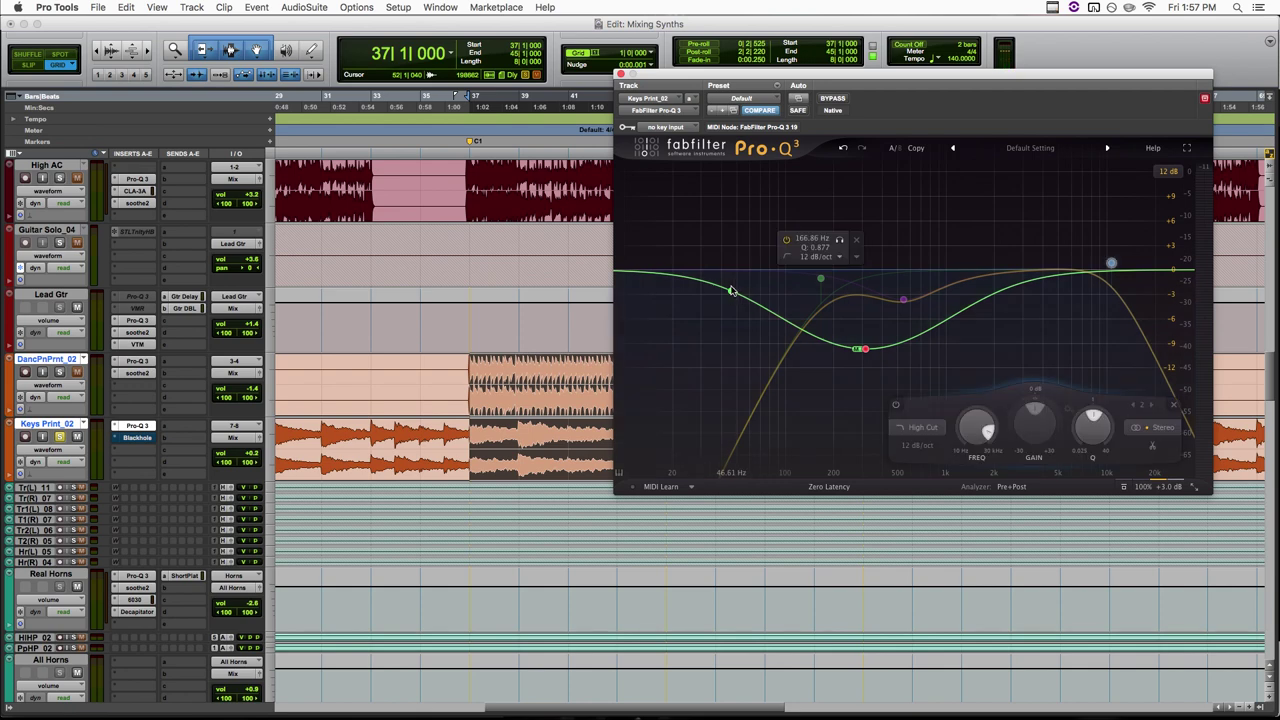
{"action": "left_click_drag", "start_coordinate": [731, 290], "coordinate": [878, 197]}
{"action": "left_click", "coordinate": [990, 427]}
{"action": "left_click", "coordinate": [996, 412]}
{"action": "scroll", "coordinate": [861, 244], "scroll_direction": "down", "scroll_amount": 2}
{"action": "key", "text": "space"}
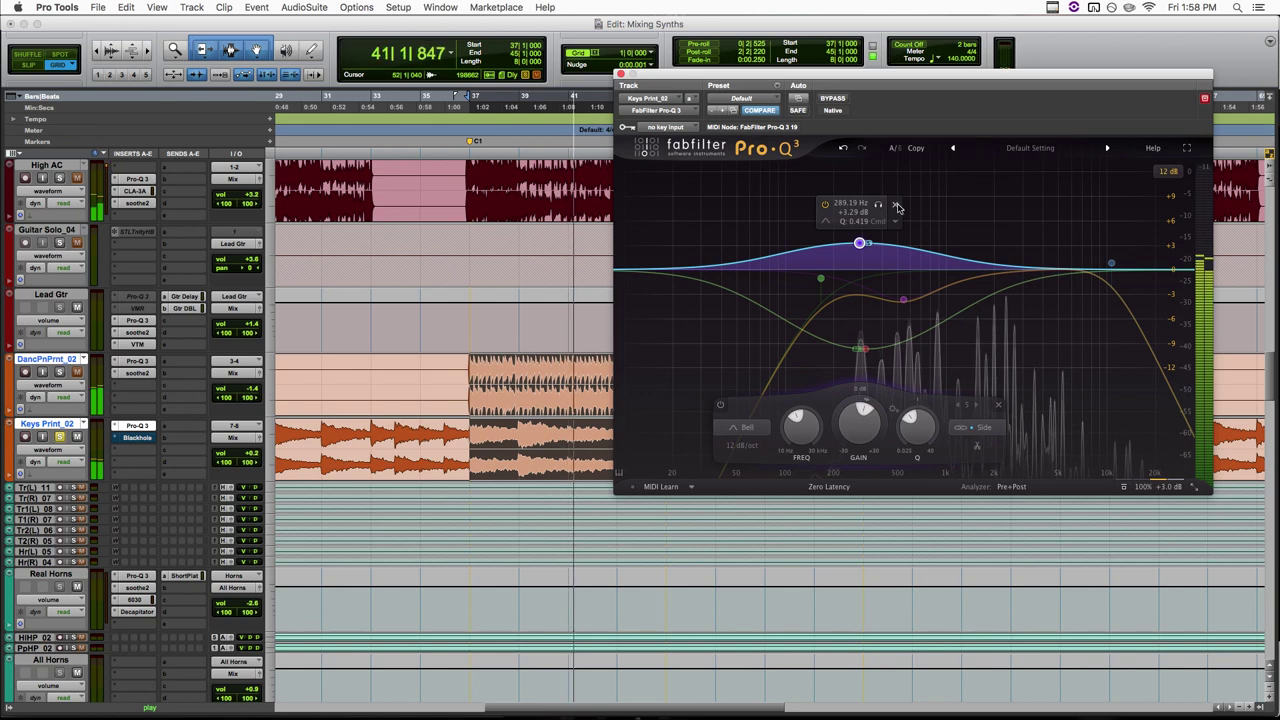
- Delete the blue side boost band and play with the red cut set to Stereo
{"action": "left_click", "coordinate": [897, 207]}
{"action": "key", "text": "space"}
{"action": "left_click", "coordinate": [989, 427]}
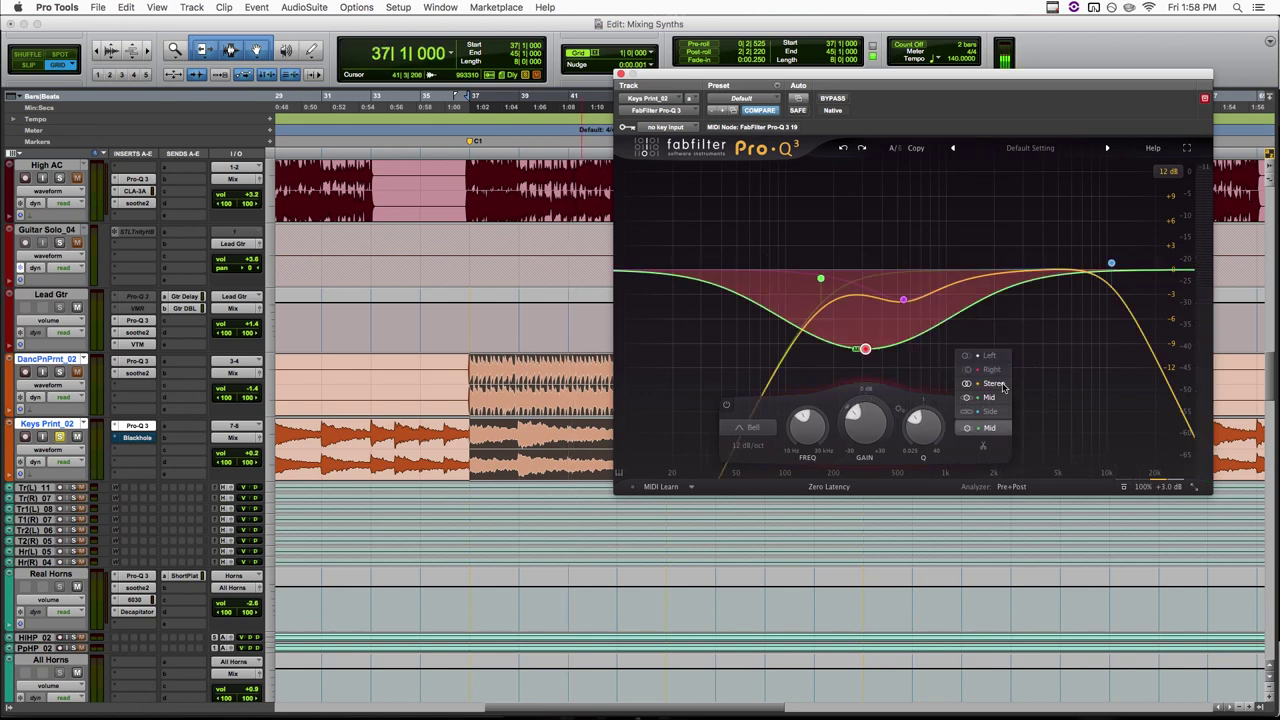
{"action": "left_click", "coordinate": [995, 384]}
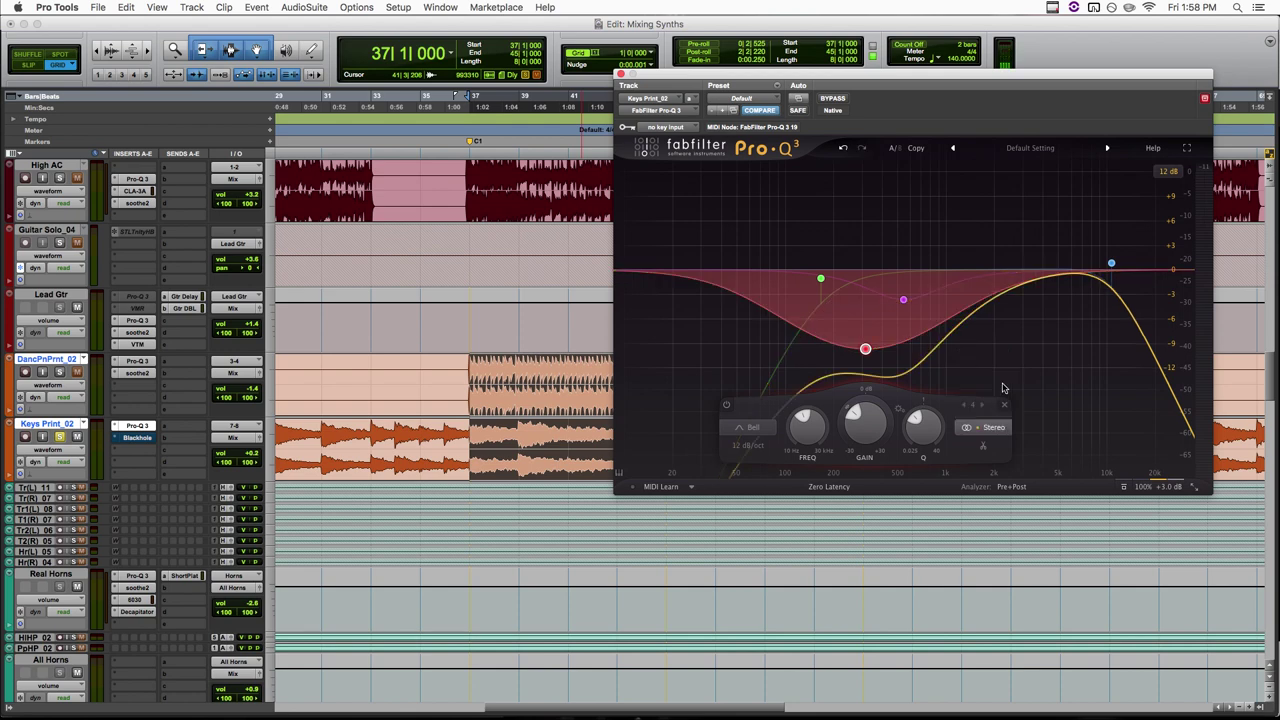
{"action": "key", "text": "space"}
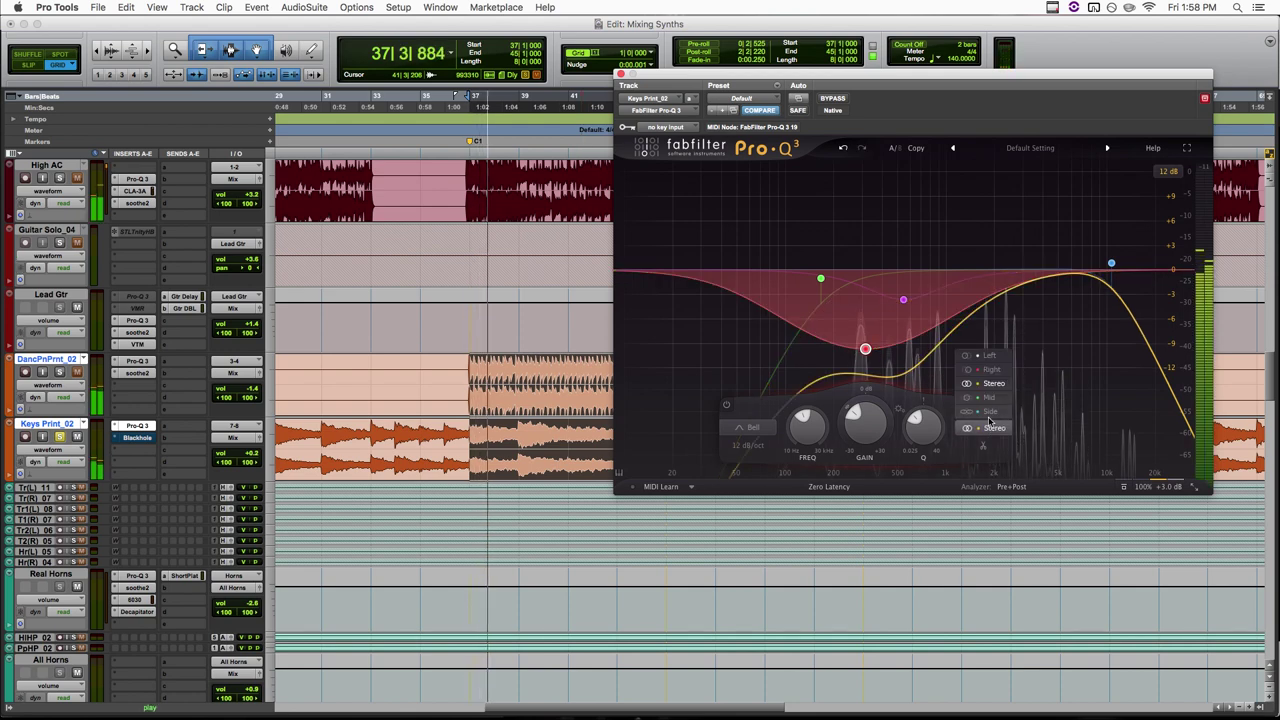
- Compare the red cut in Mid and Stereo, leaving it on Mid only
{"action": "left_click", "coordinate": [990, 399]}
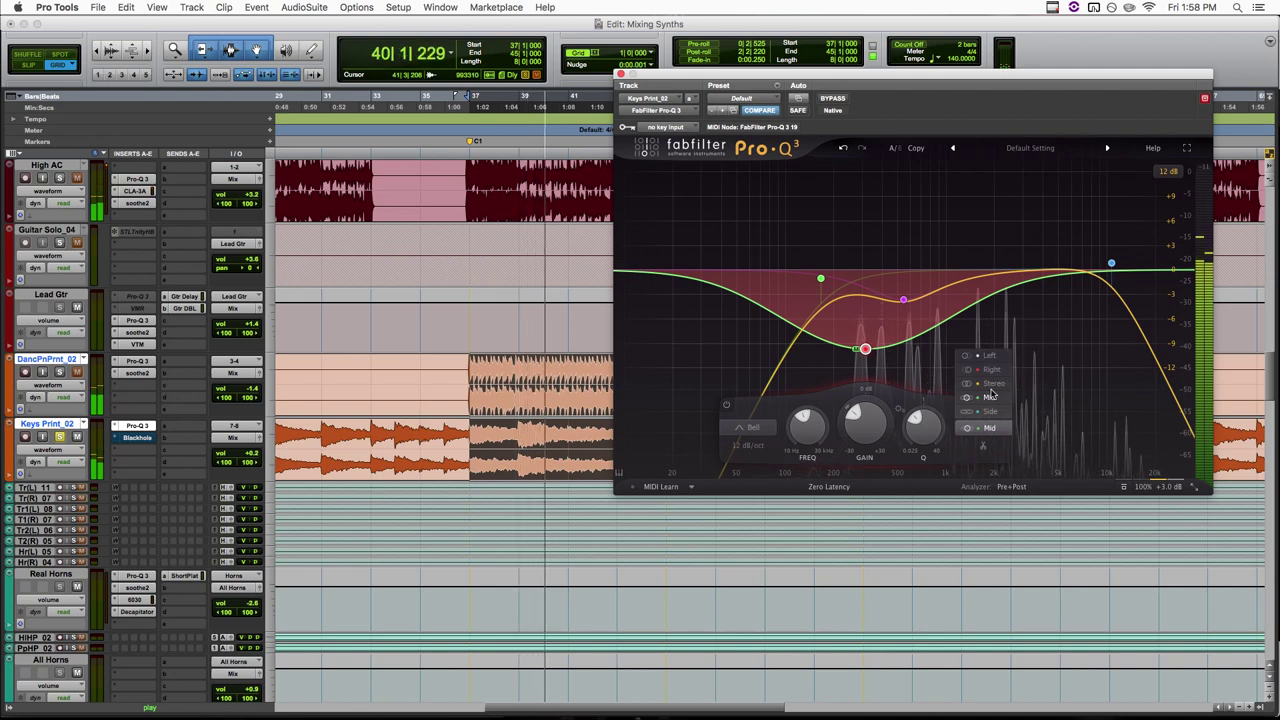
{"action": "left_click", "coordinate": [991, 429]}
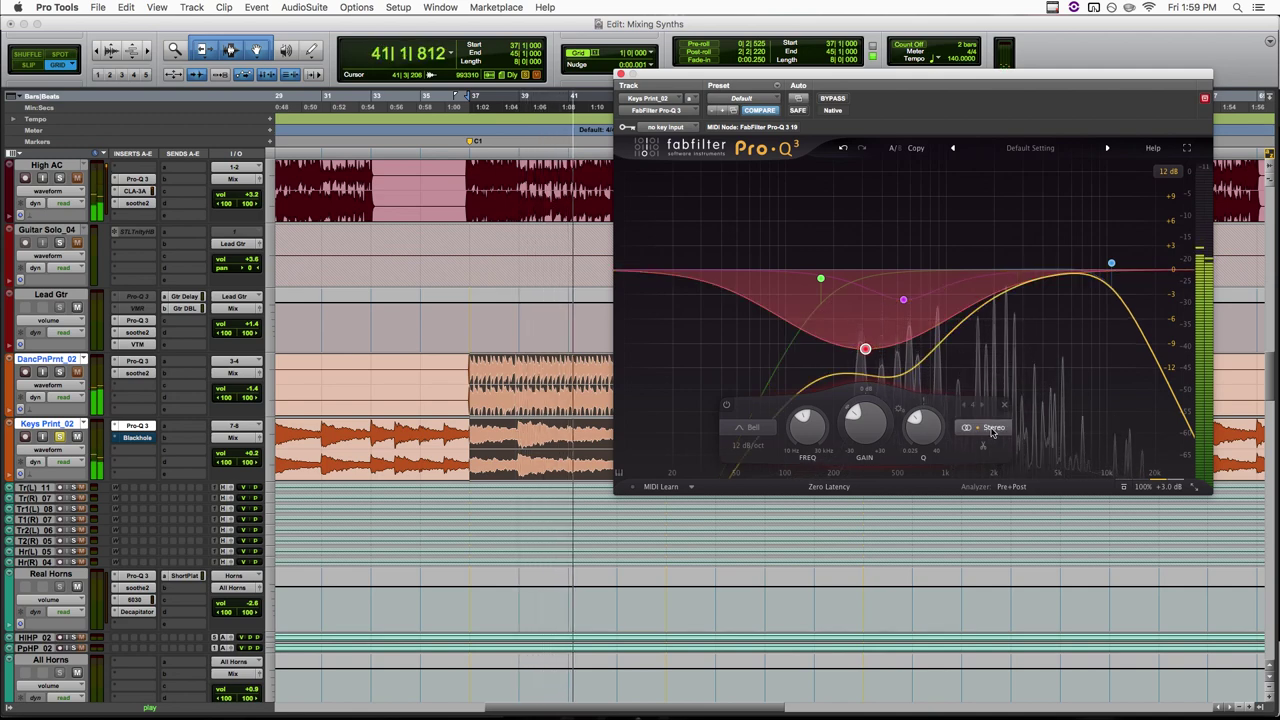
{"action": "left_click", "coordinate": [993, 428]}
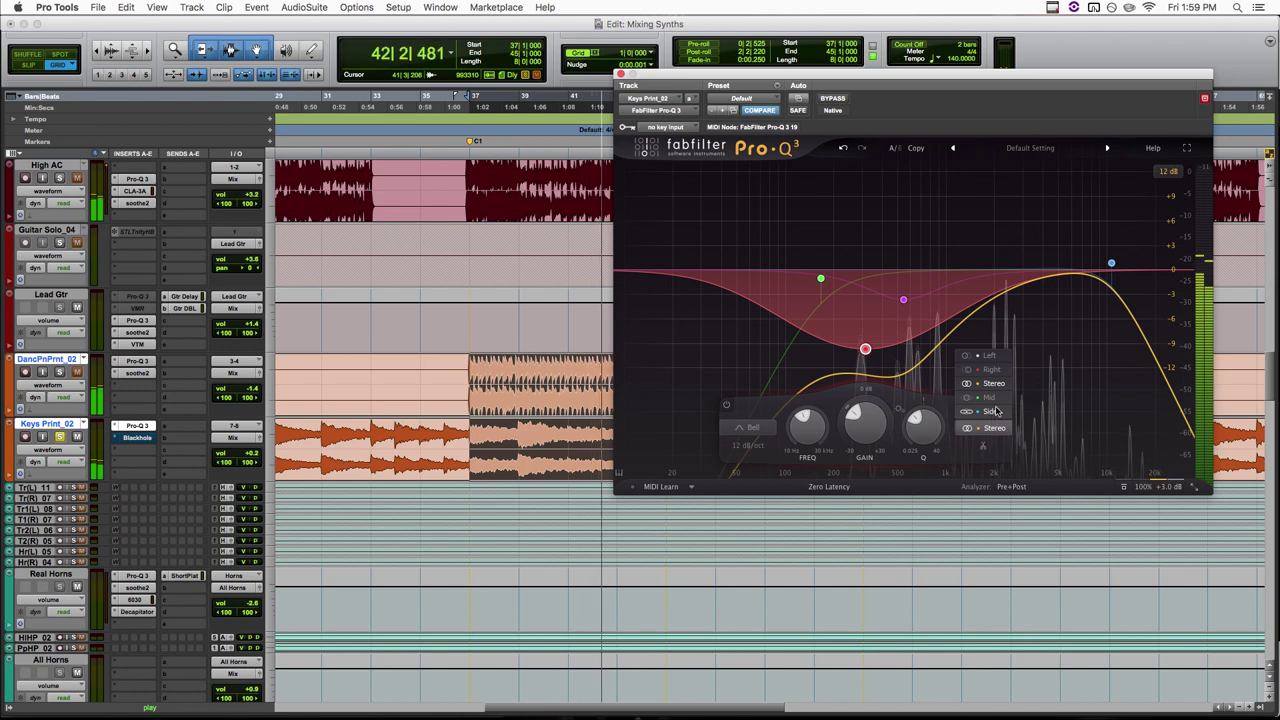
{"action": "left_click", "coordinate": [990, 398]}
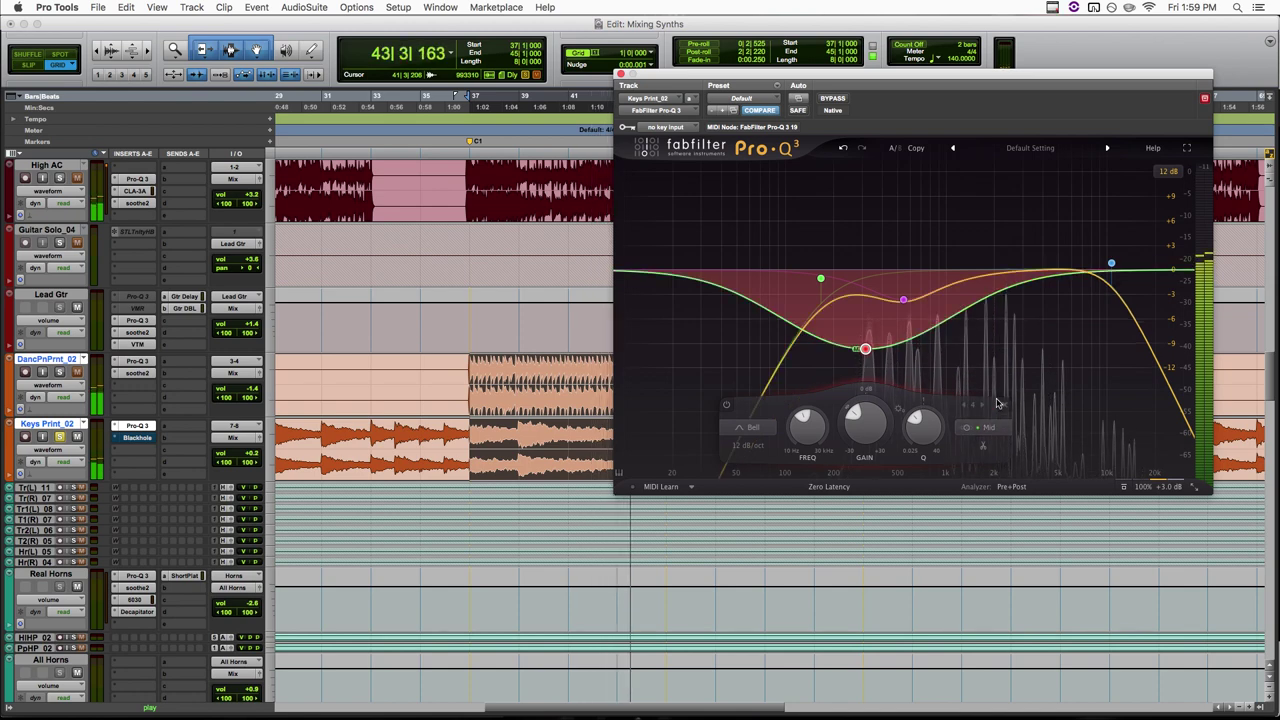
{"action": "key", "text": "space"}
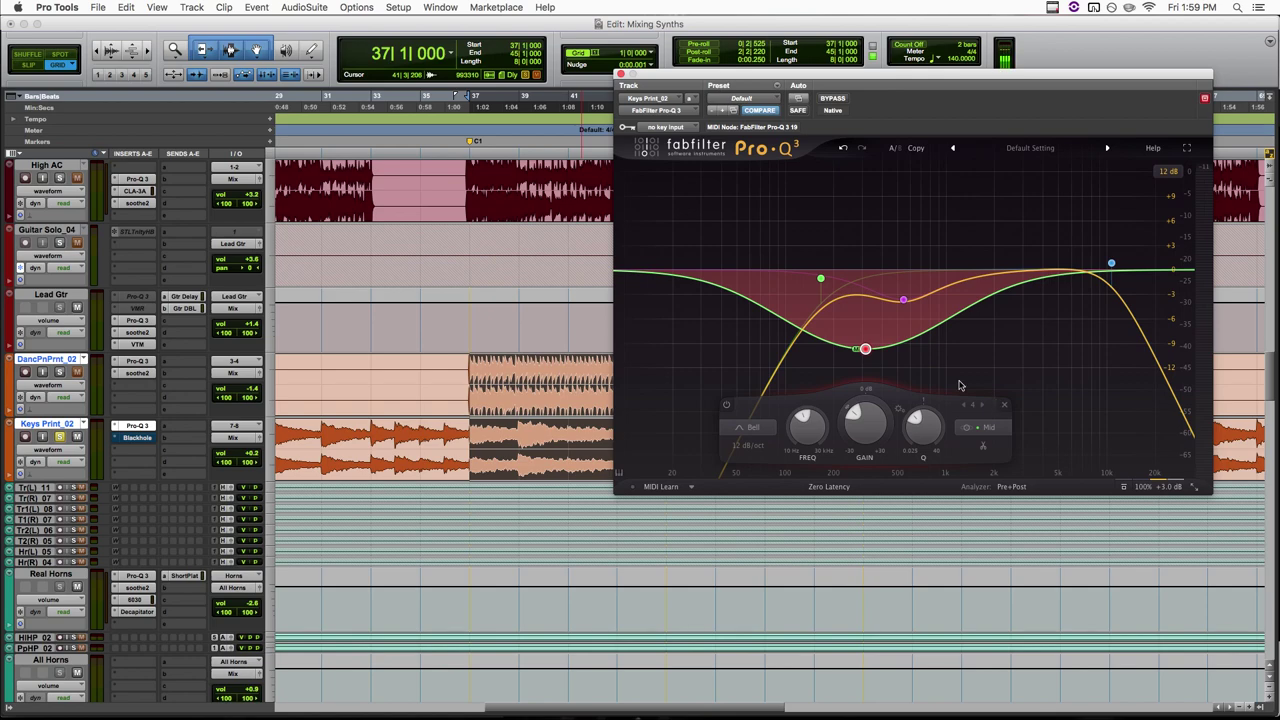
{"action": "scroll", "coordinate": [143, 362], "scroll_direction": "up", "scroll_amount": 2}
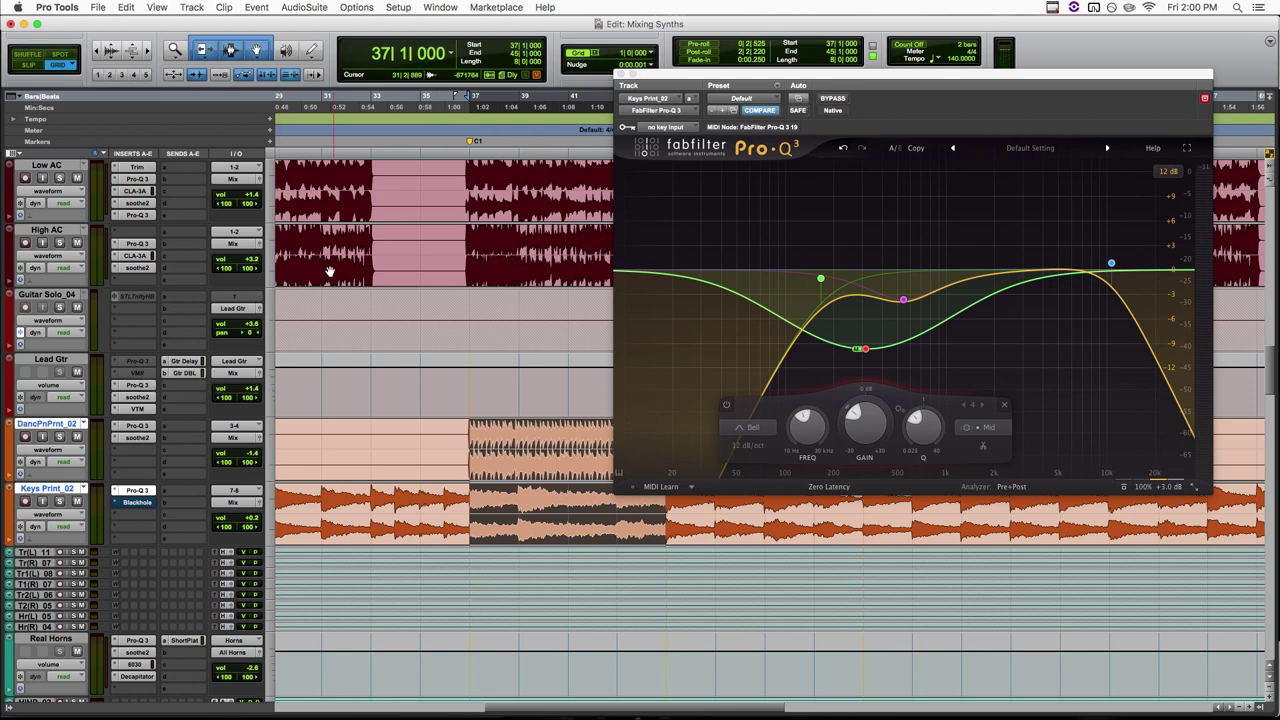
- Open Low AC's Pro-Q 3 and compare its 224.49 Hz cut on and off during playback
{"action": "left_click", "coordinate": [146, 216]}
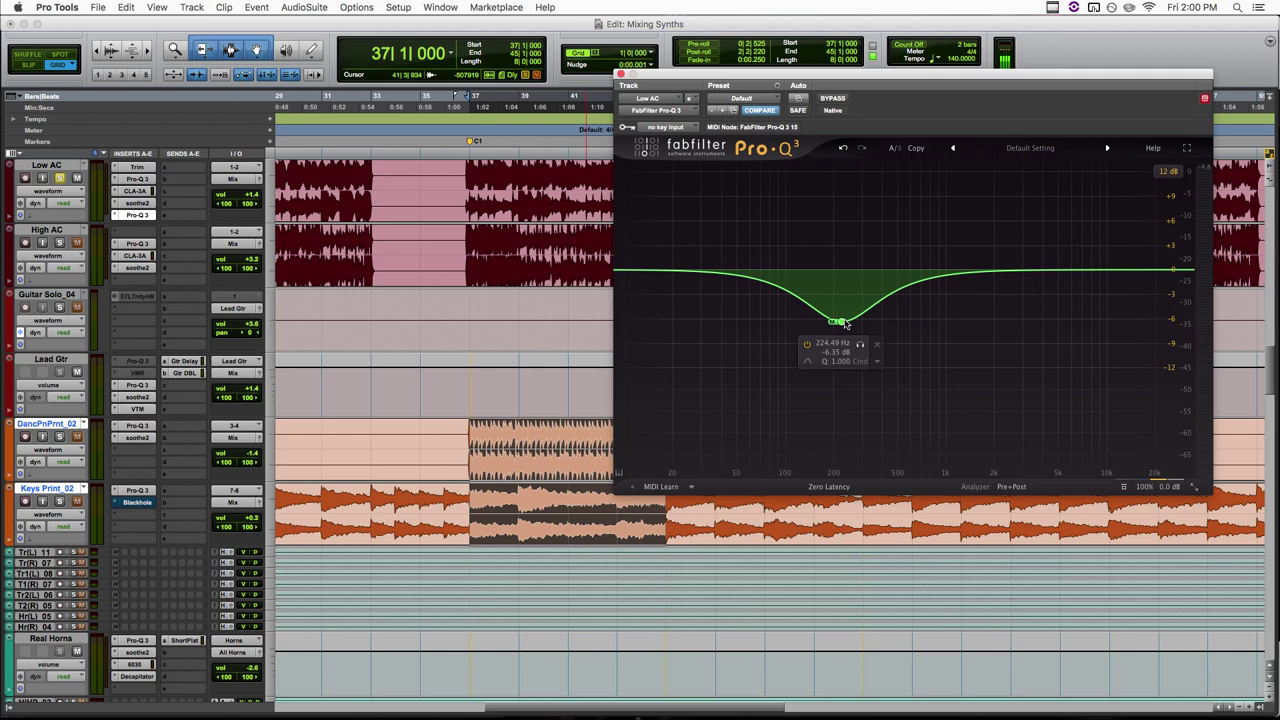
{"action": "key", "text": "space"}
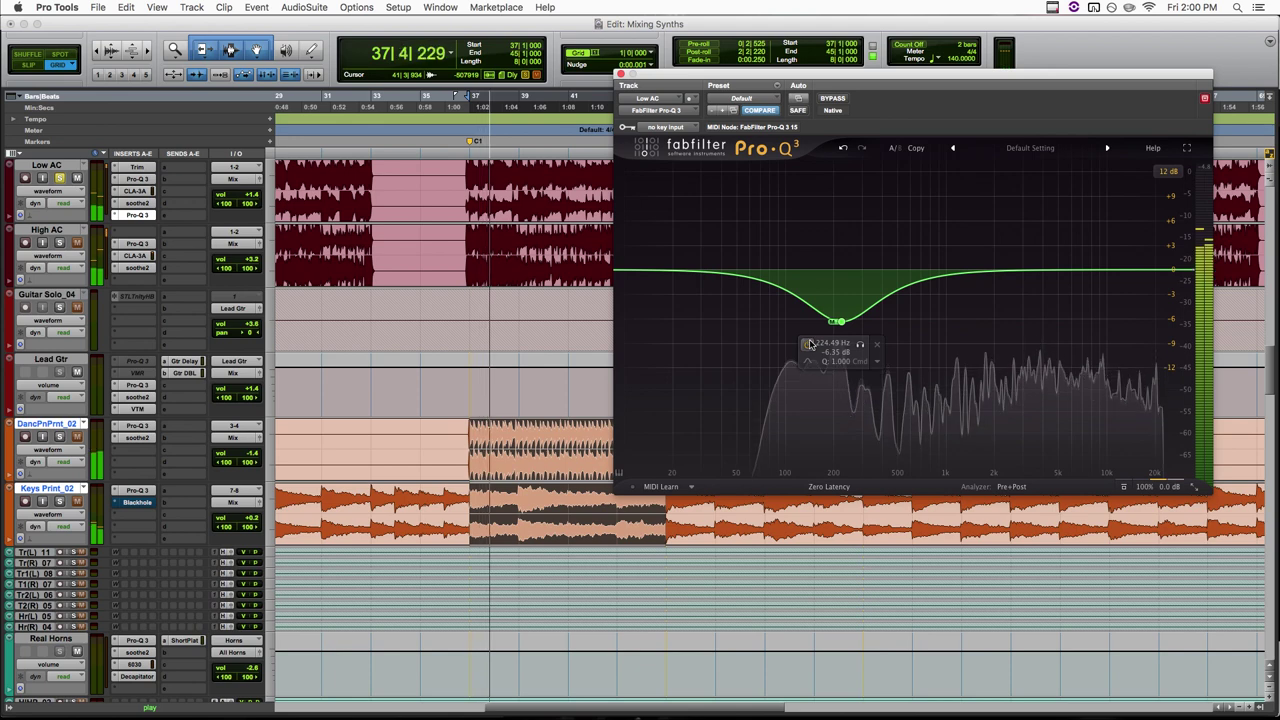
{"action": "left_click", "coordinate": [809, 344]}
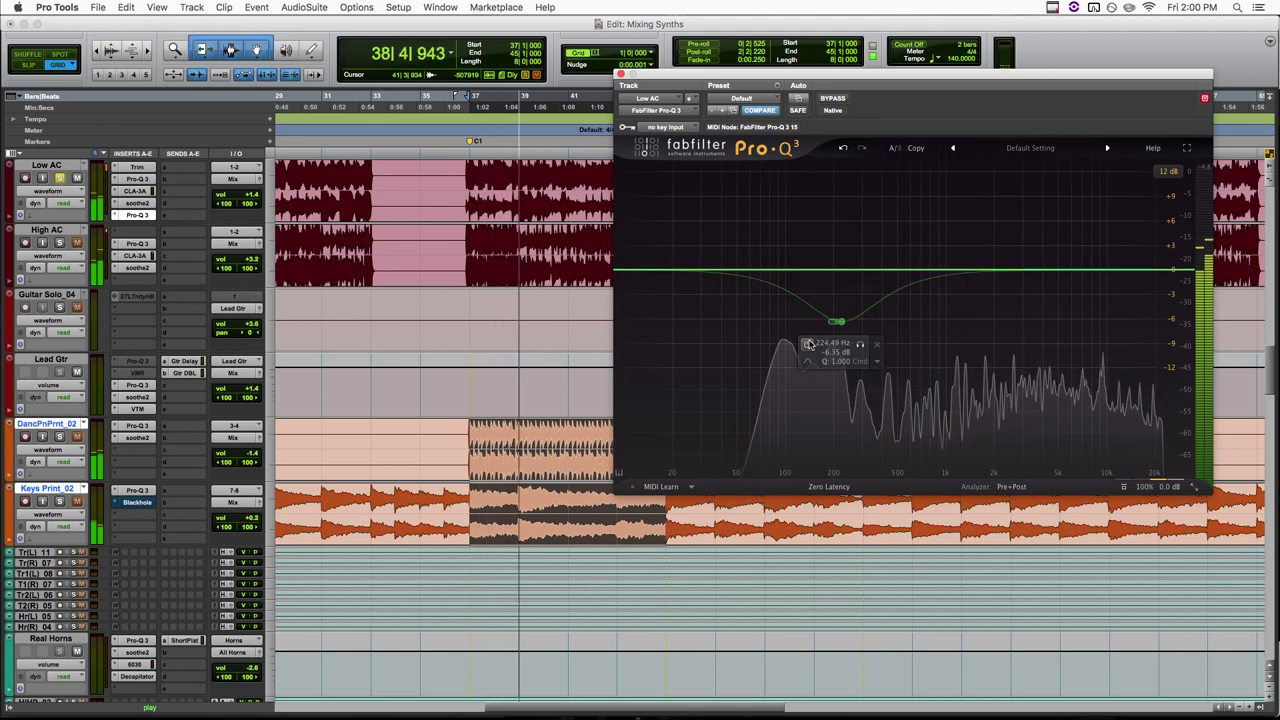
{"action": "left_click", "coordinate": [809, 344]}
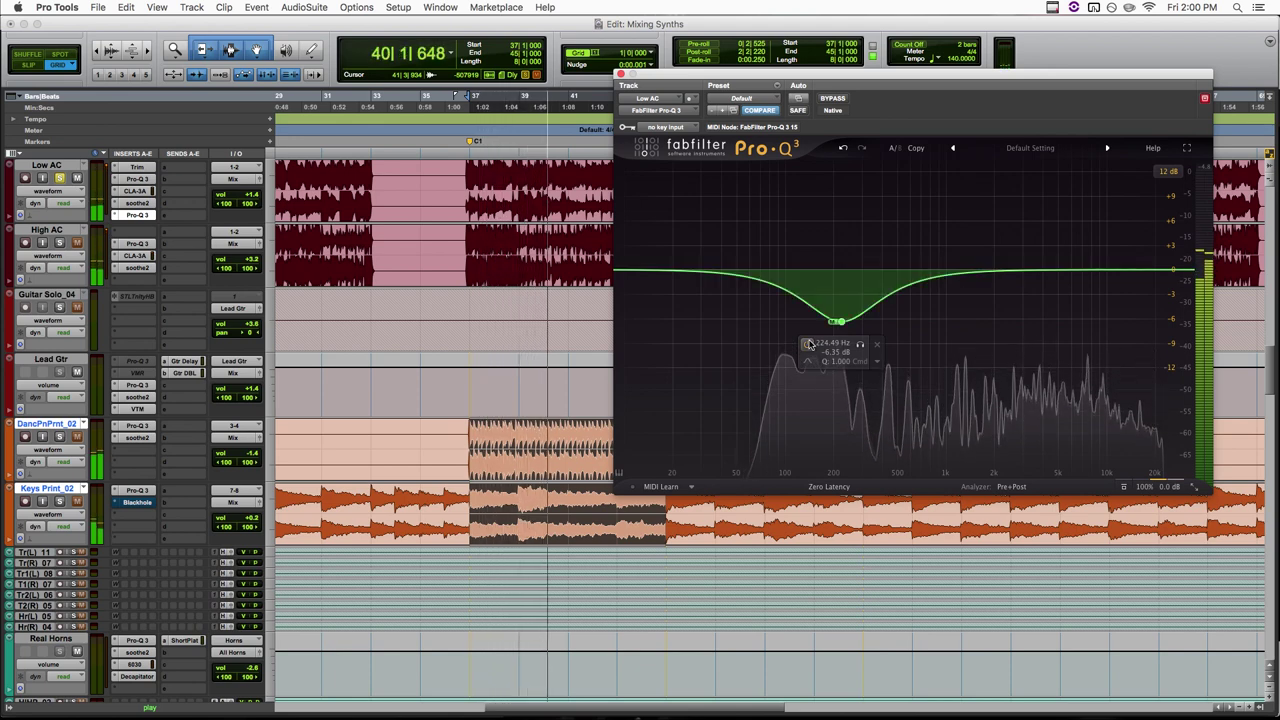
{"action": "left_click", "coordinate": [809, 344]}
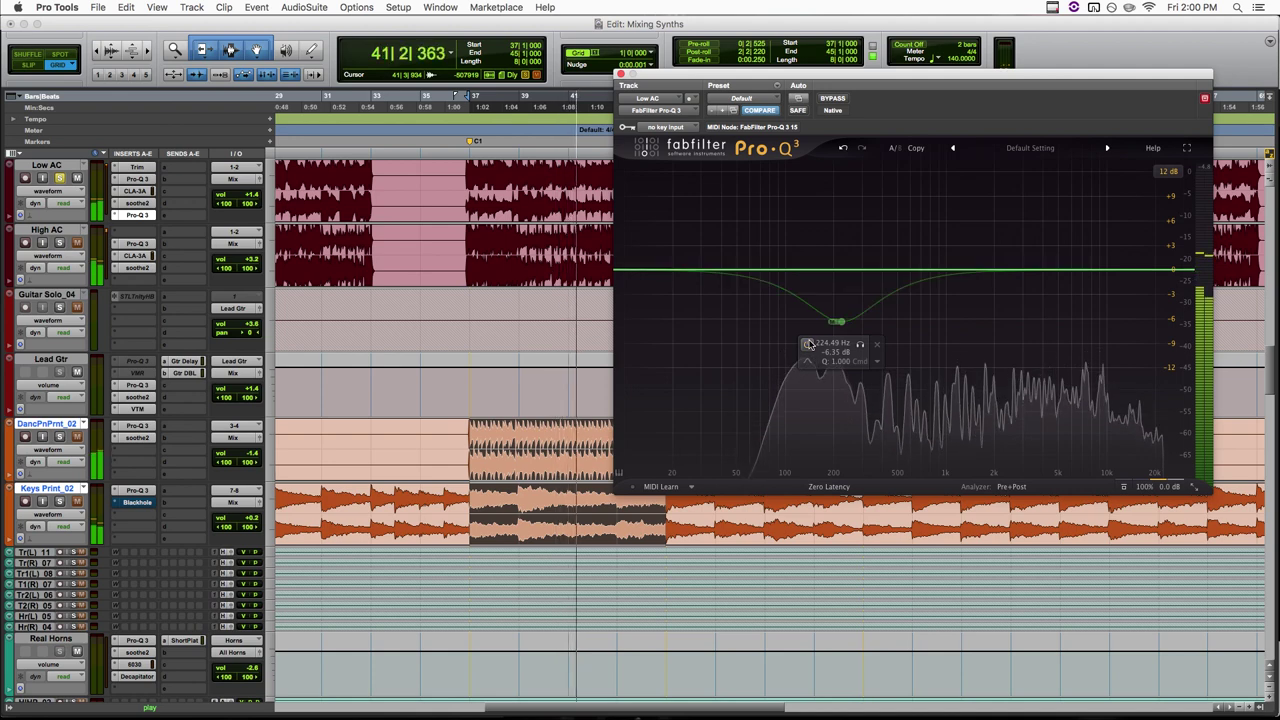
{"action": "left_click", "coordinate": [809, 344]}
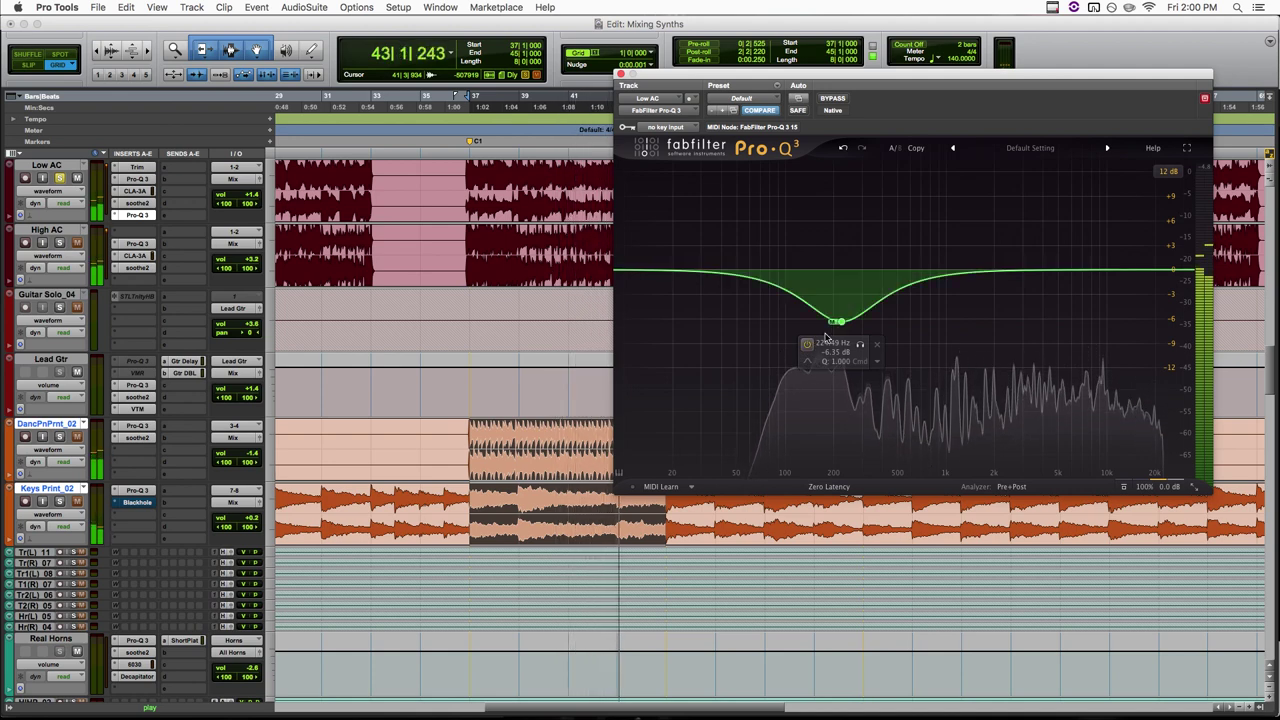
{"action": "key", "text": "space"}
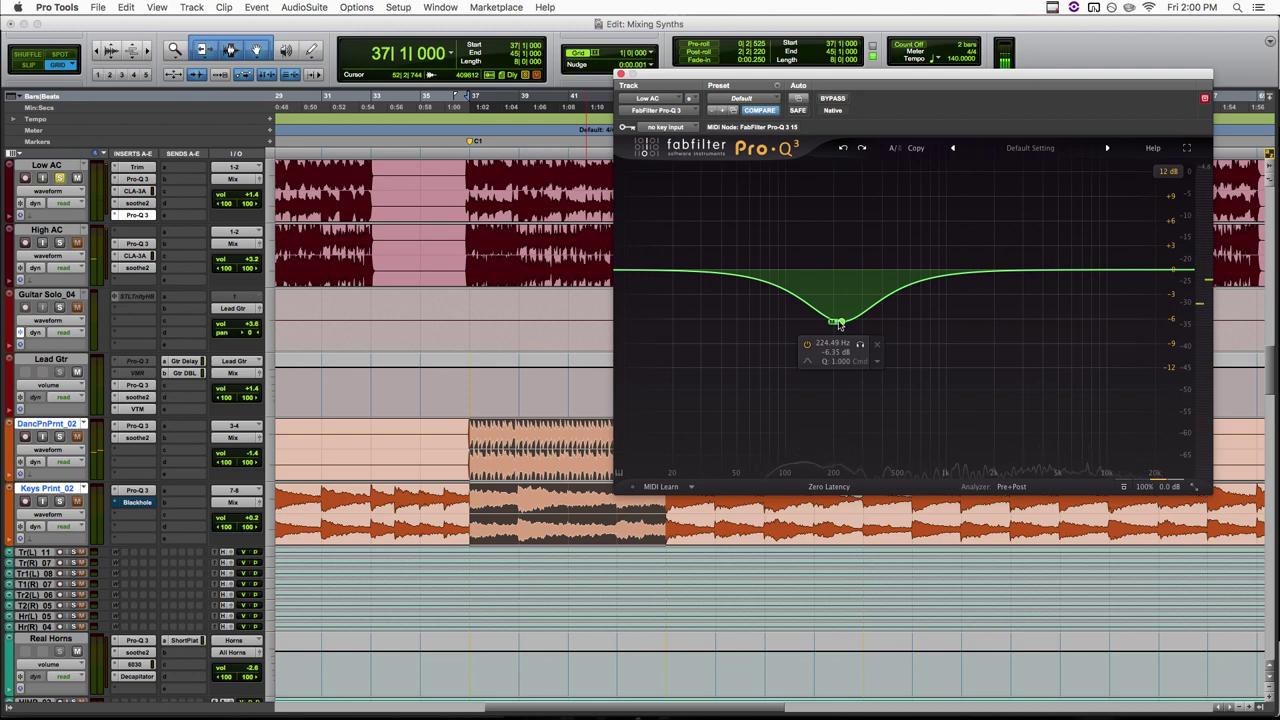
{"action": "left_click", "coordinate": [840, 324]}
{"action": "key", "text": "space"}
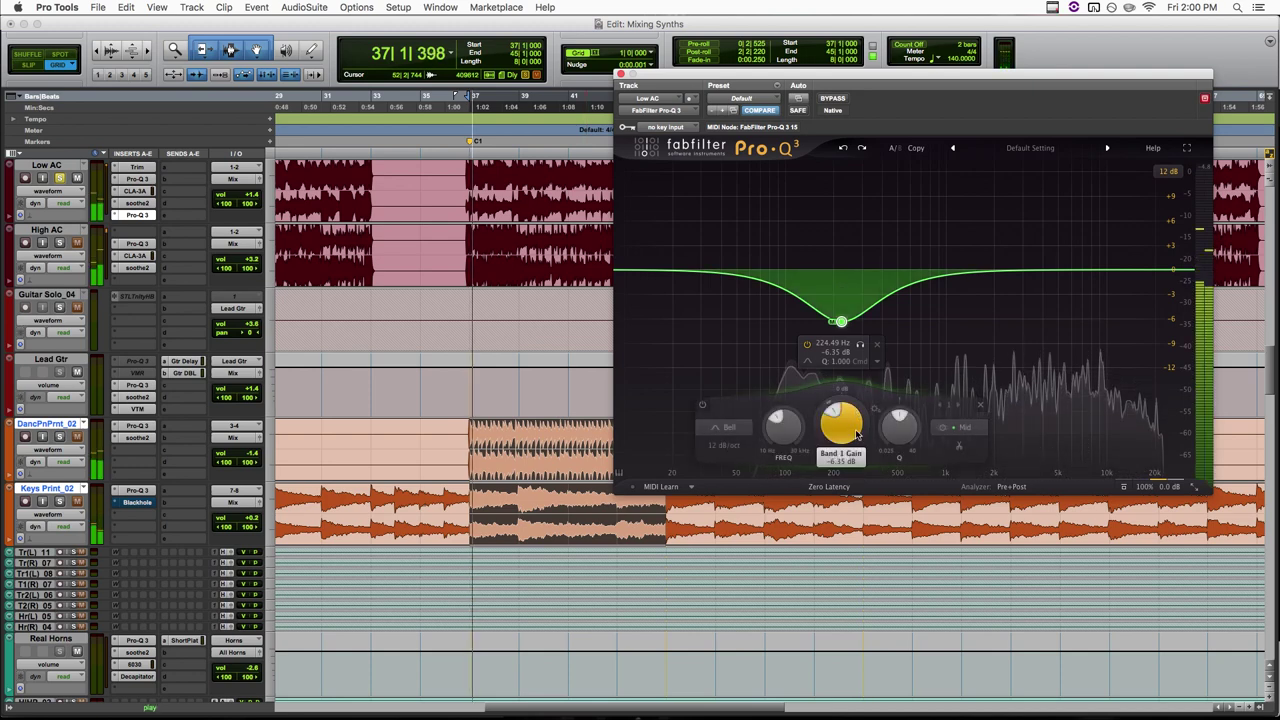
{"action": "left_click_drag", "start_coordinate": [848, 438], "coordinate": [857, 535]}
{"action": "left_click", "coordinate": [807, 330]}
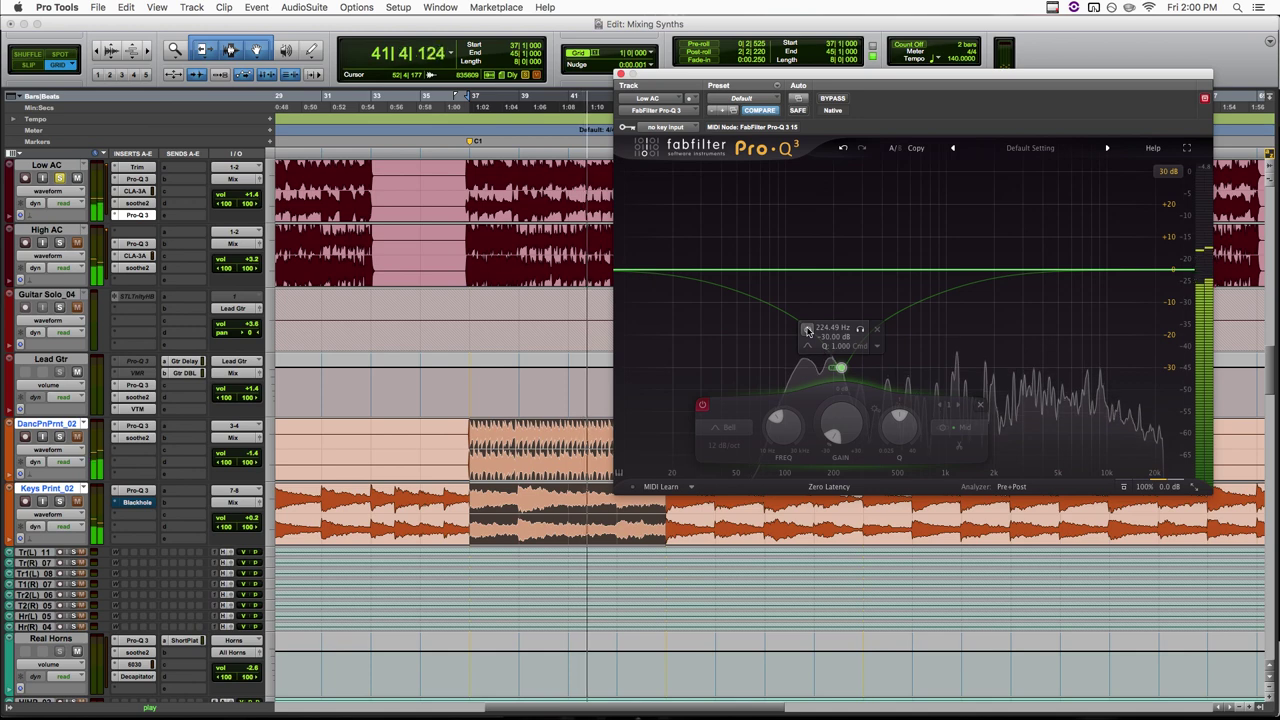
{"action": "left_click", "coordinate": [808, 330]}
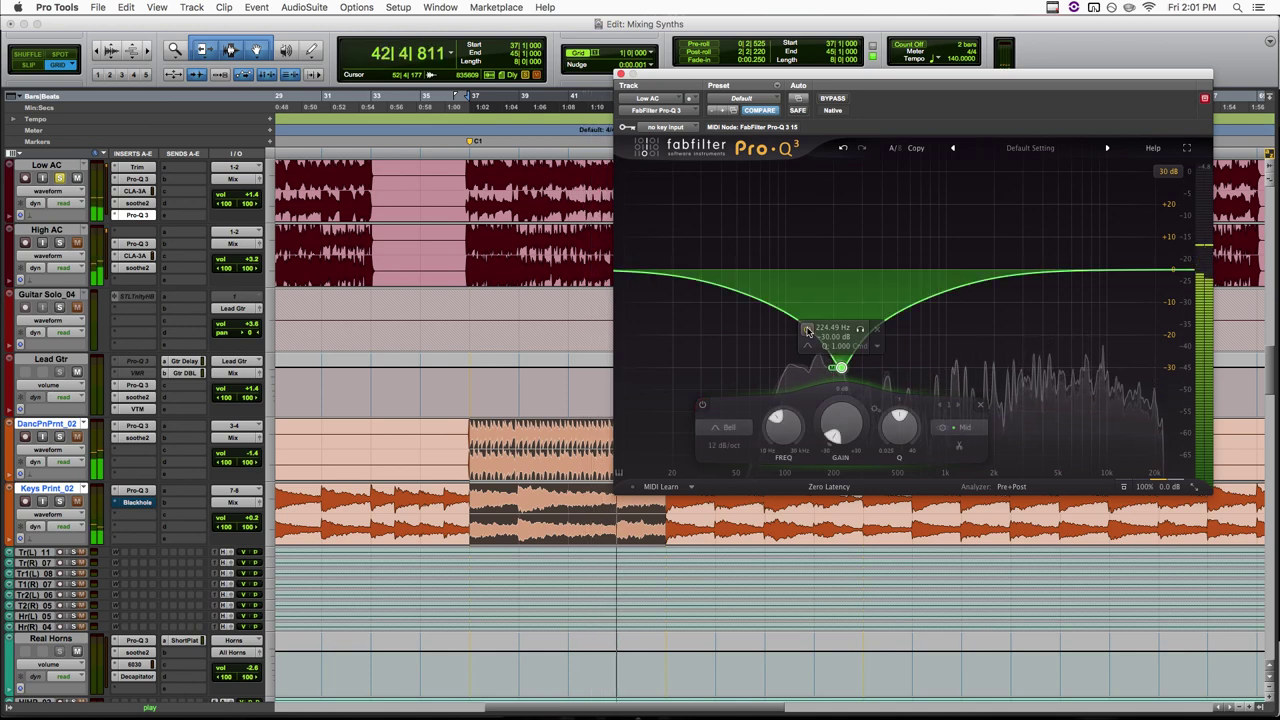
{"action": "key", "text": "space"}
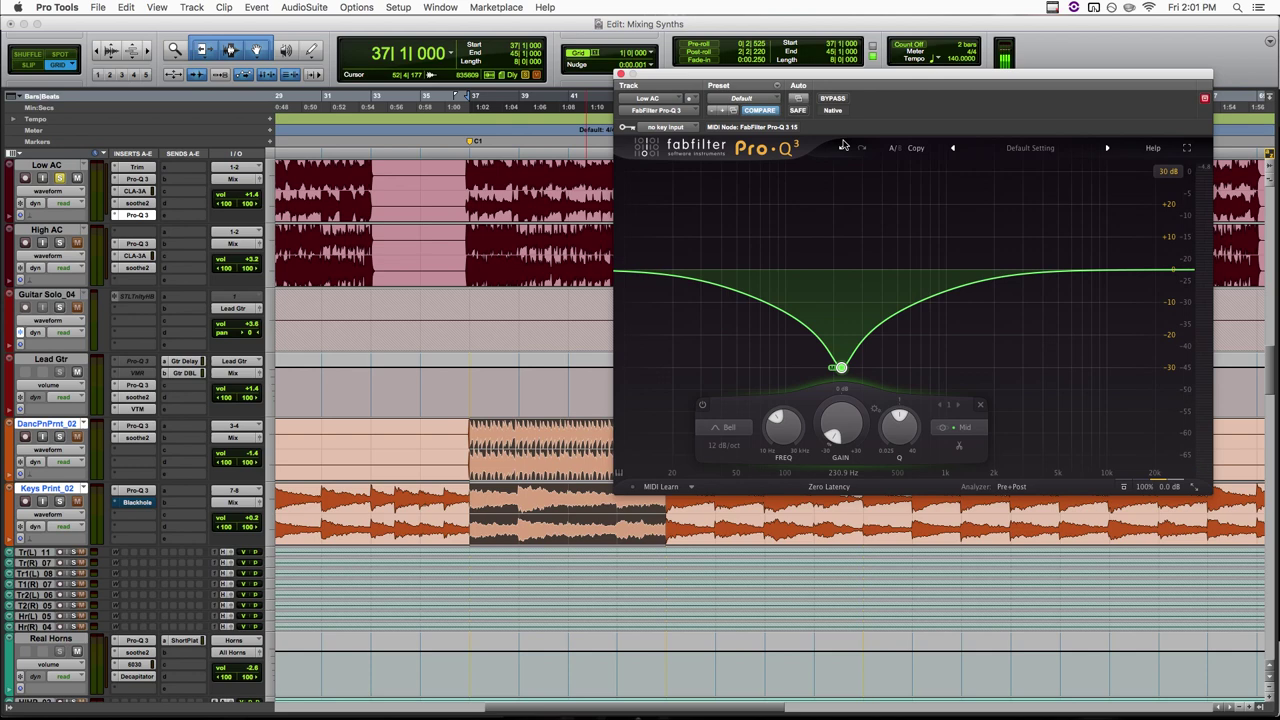
{"action": "left_click", "coordinate": [843, 147]}
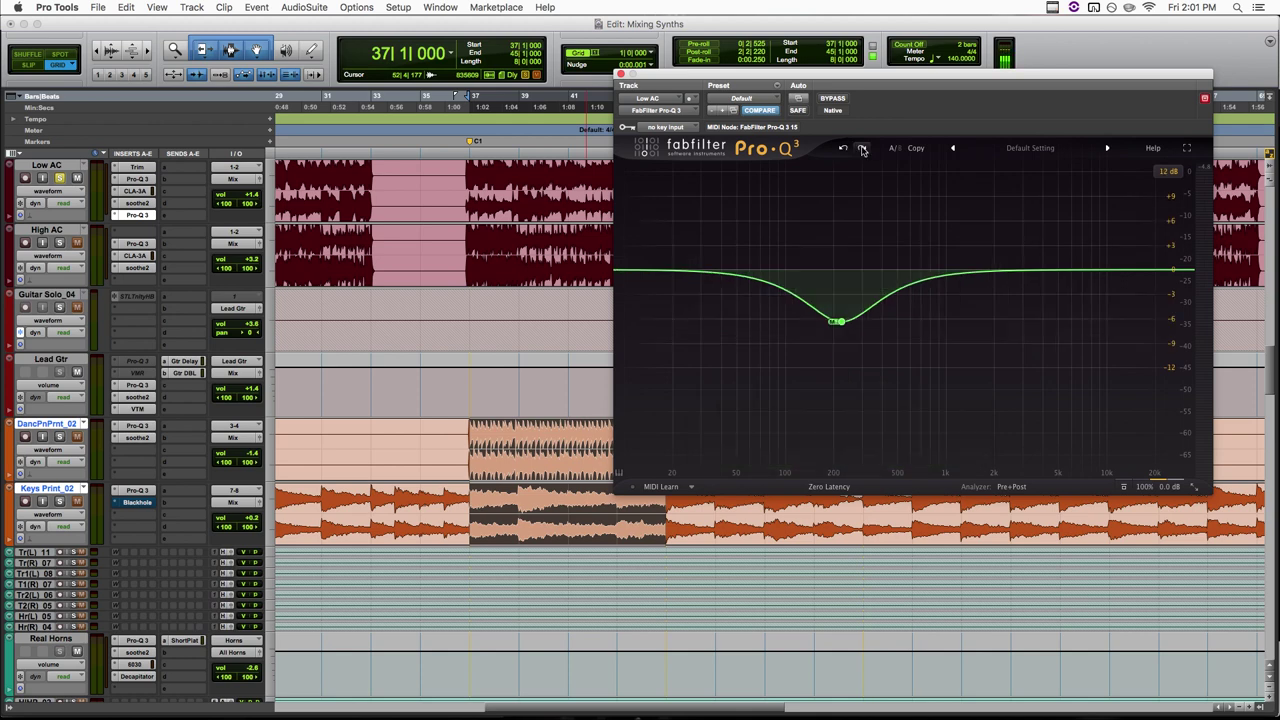